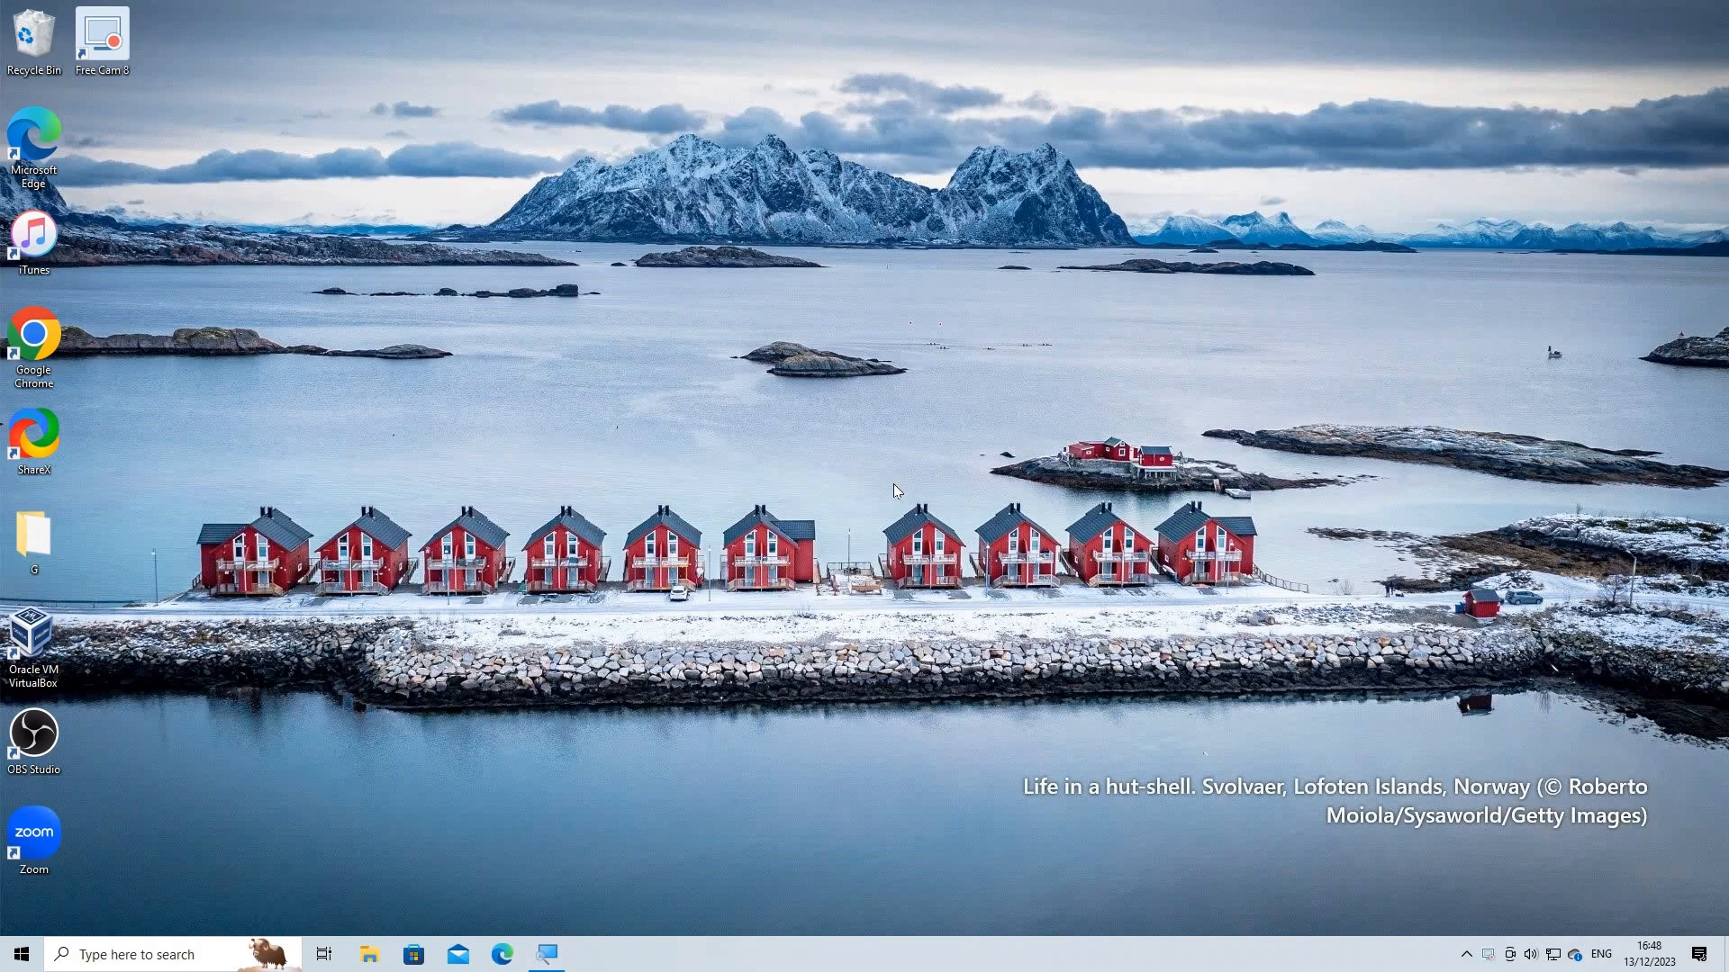
# Search Windows for "disk cleanup" and open the Disk Cleanup app
pyautogui.press('super+s')
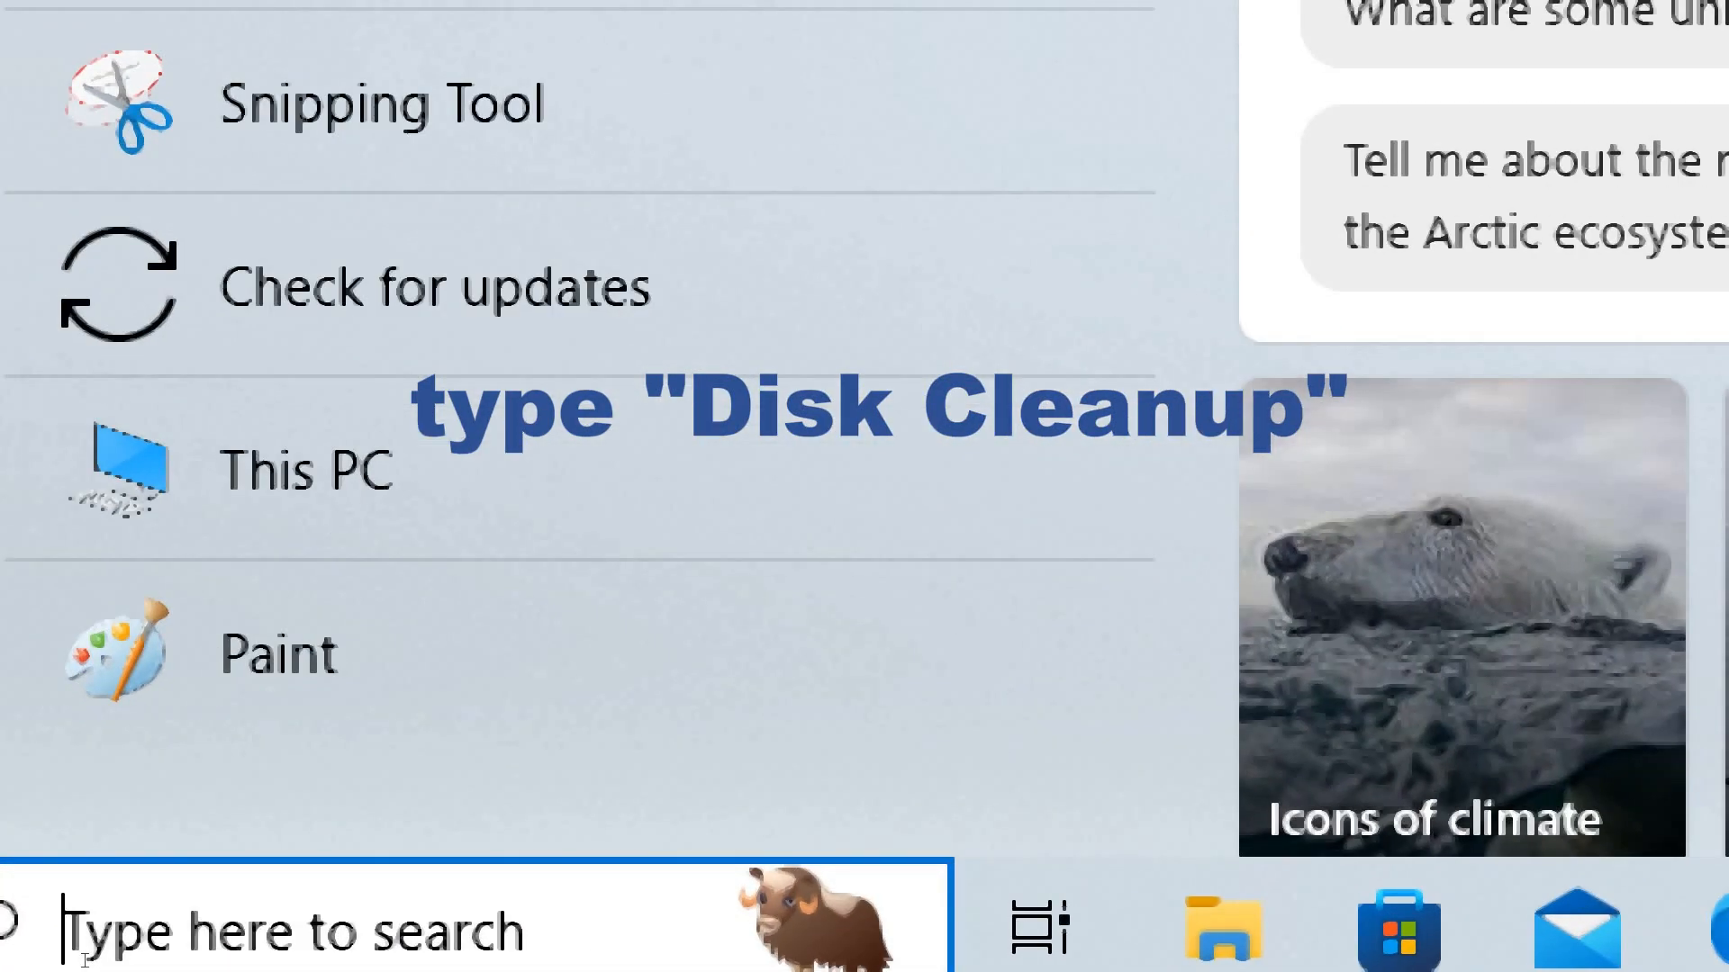
pyautogui.write('disk clean')
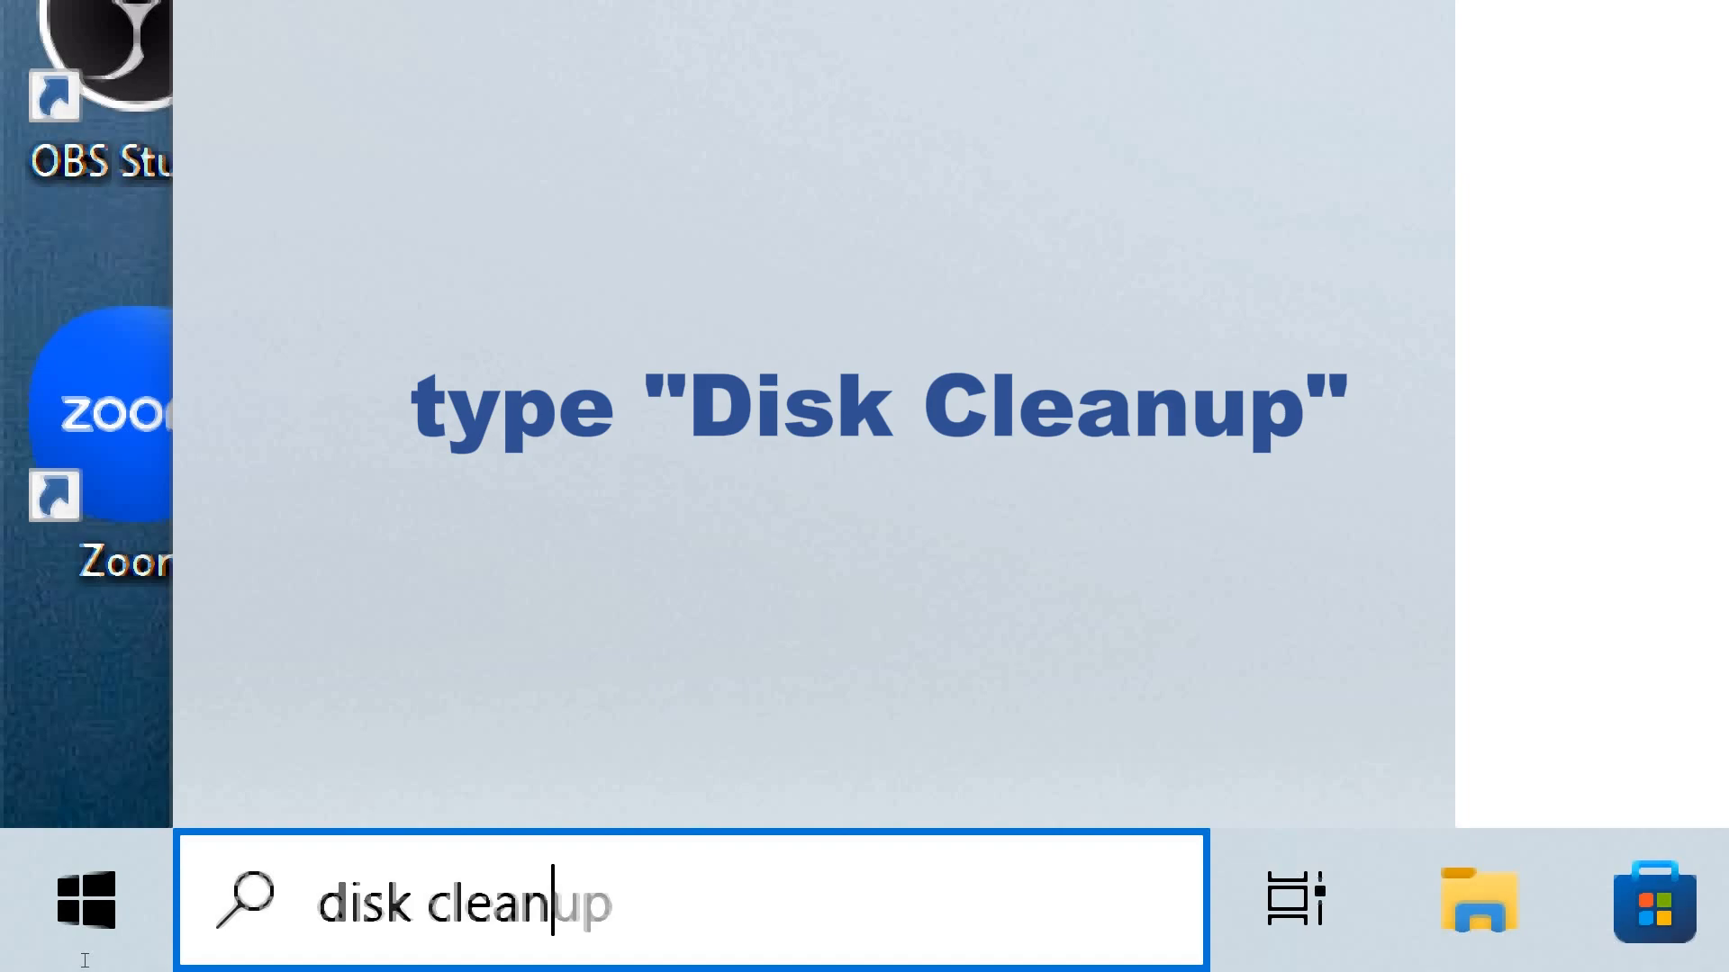
pyautogui.write('up')
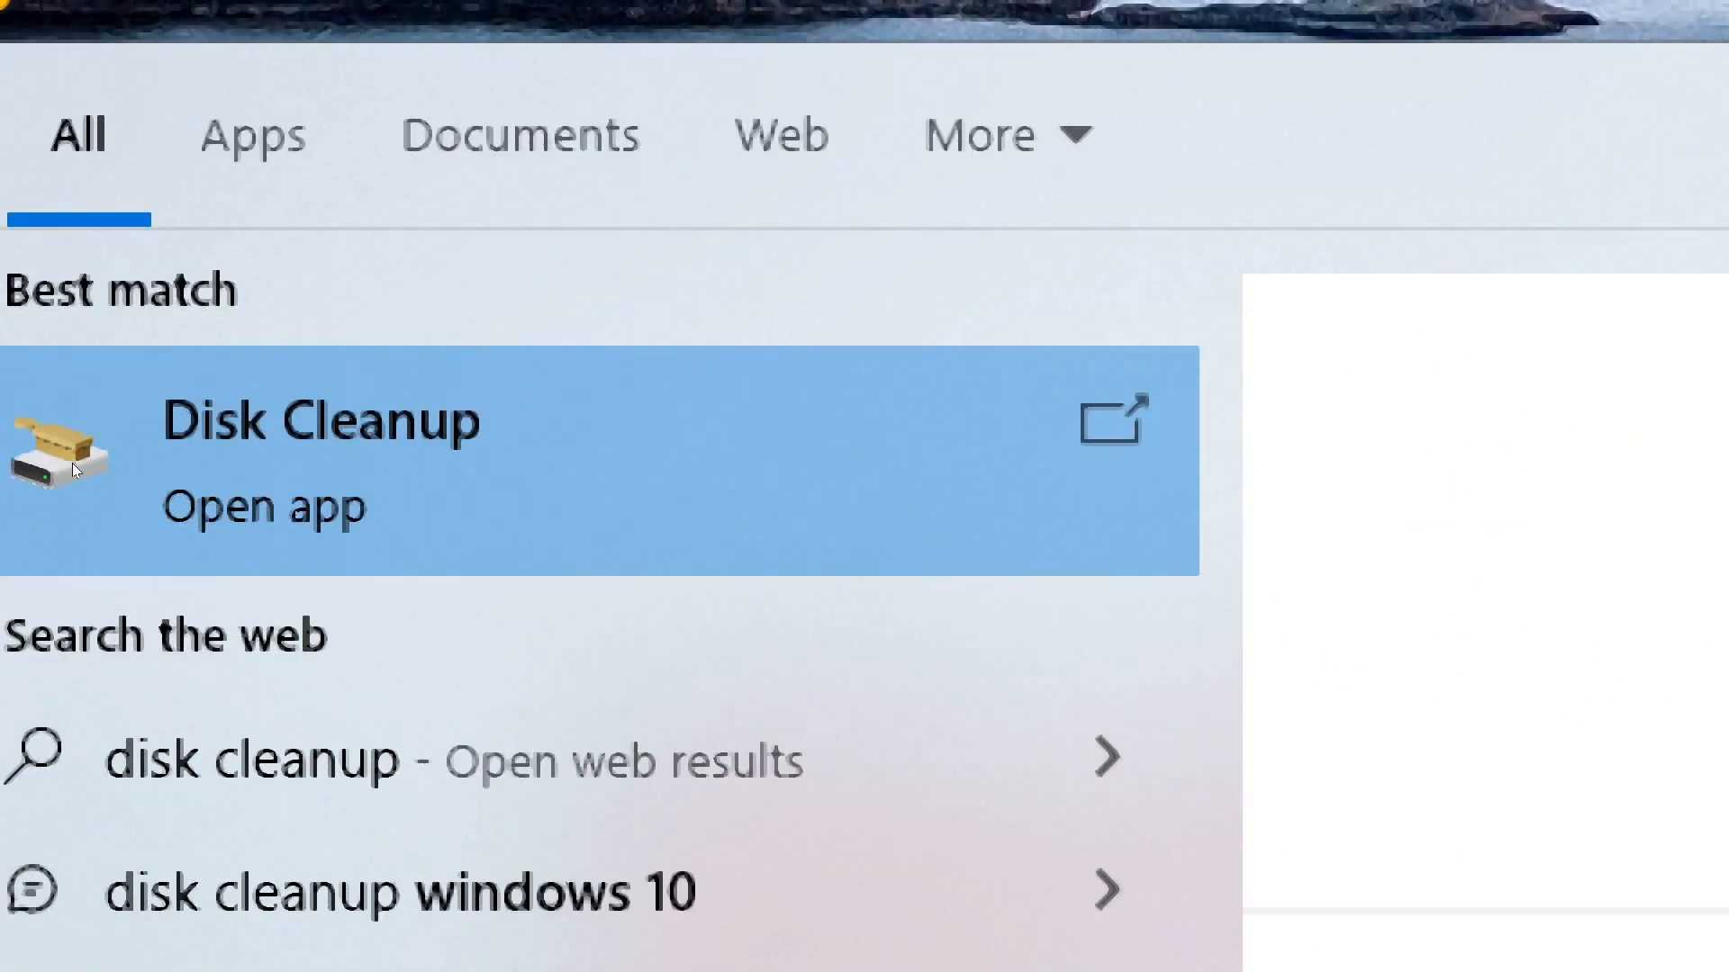
pyautogui.click(74, 468)
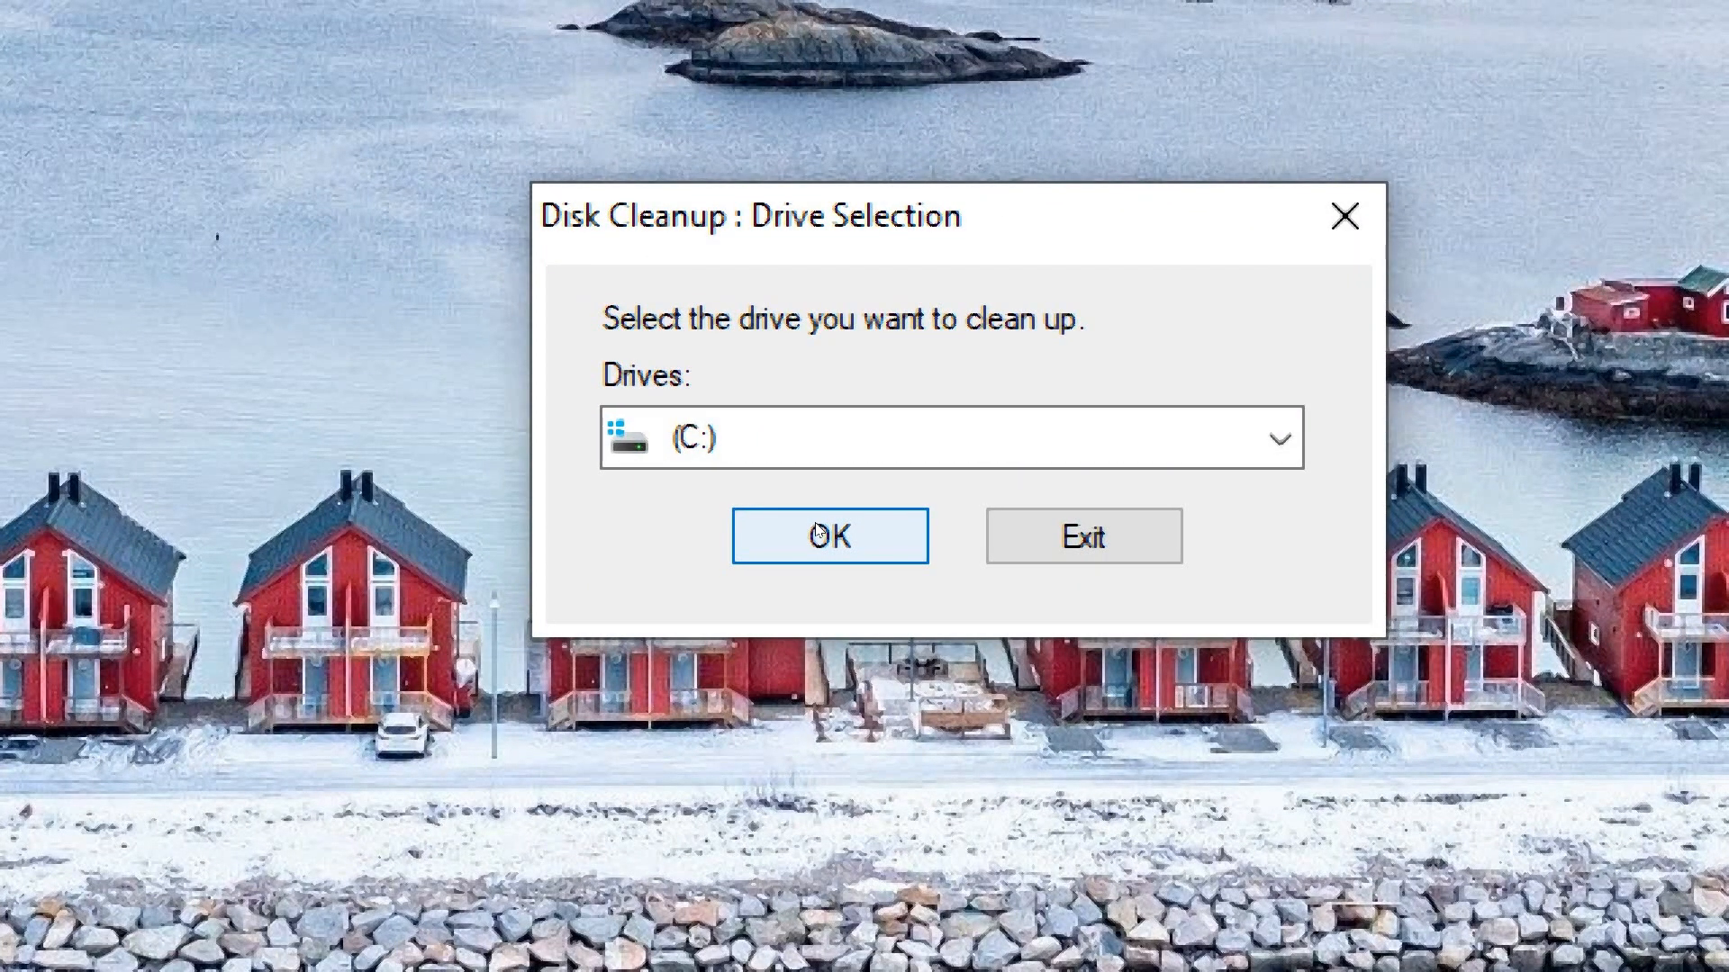
# Scan drive (C:) for cleanup, then rescan the same drive with system files included
pyautogui.click(817, 533)
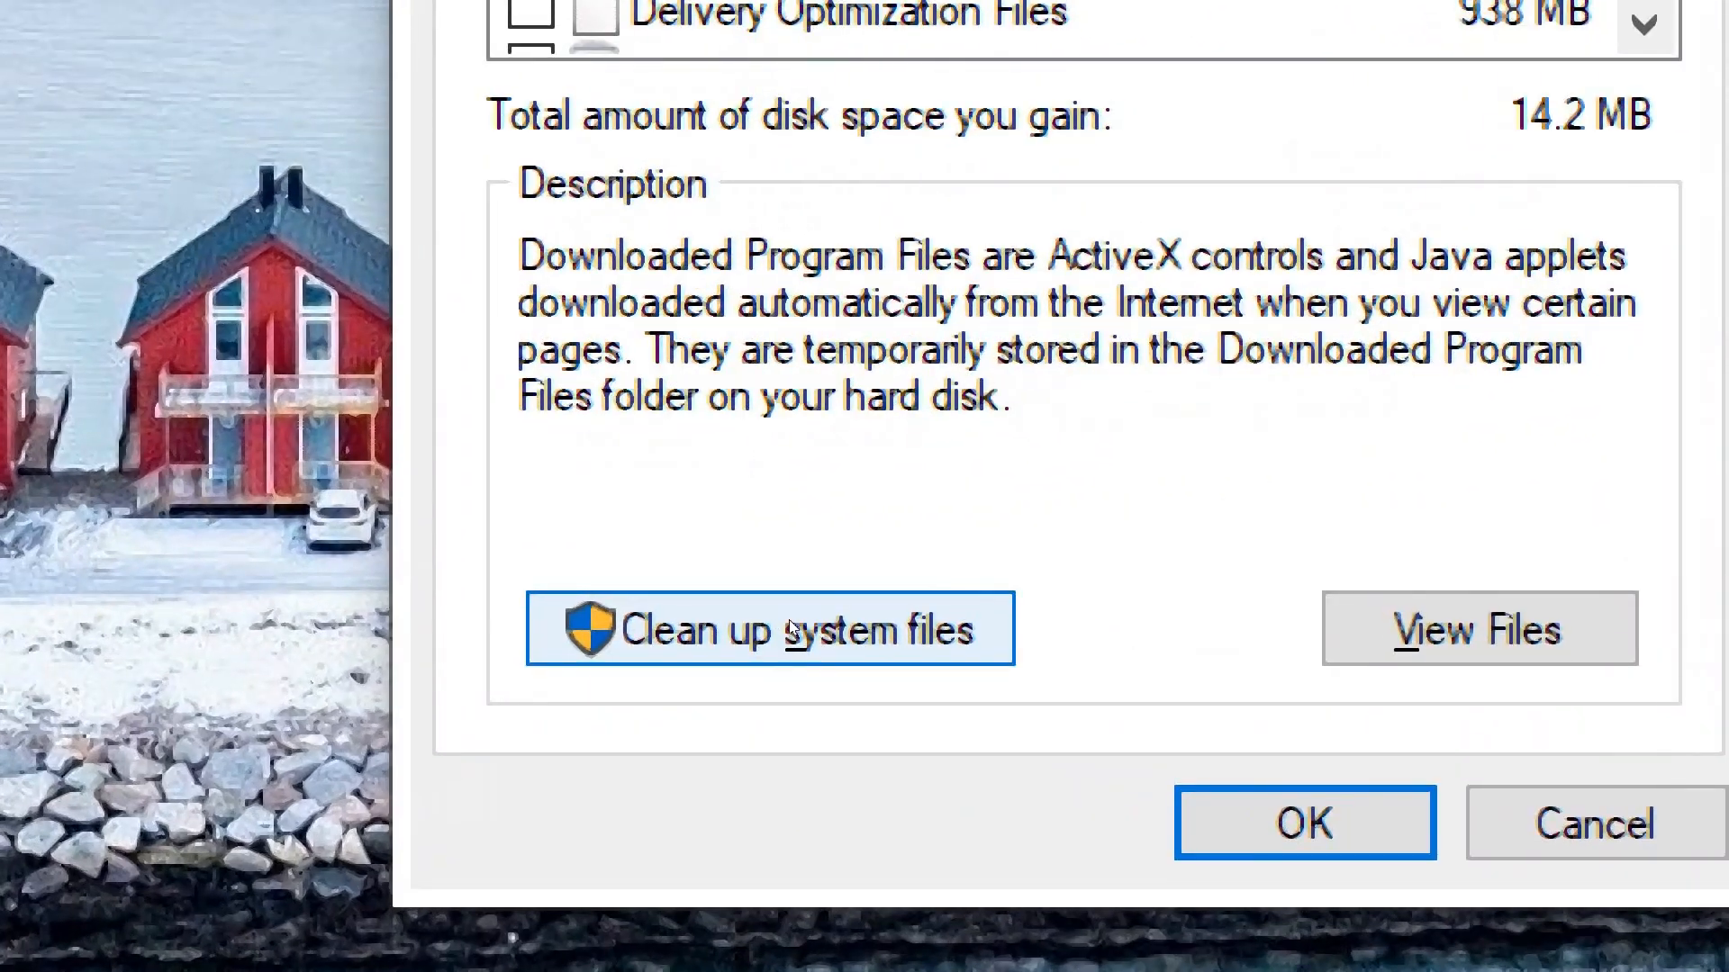
pyautogui.click(788, 627)
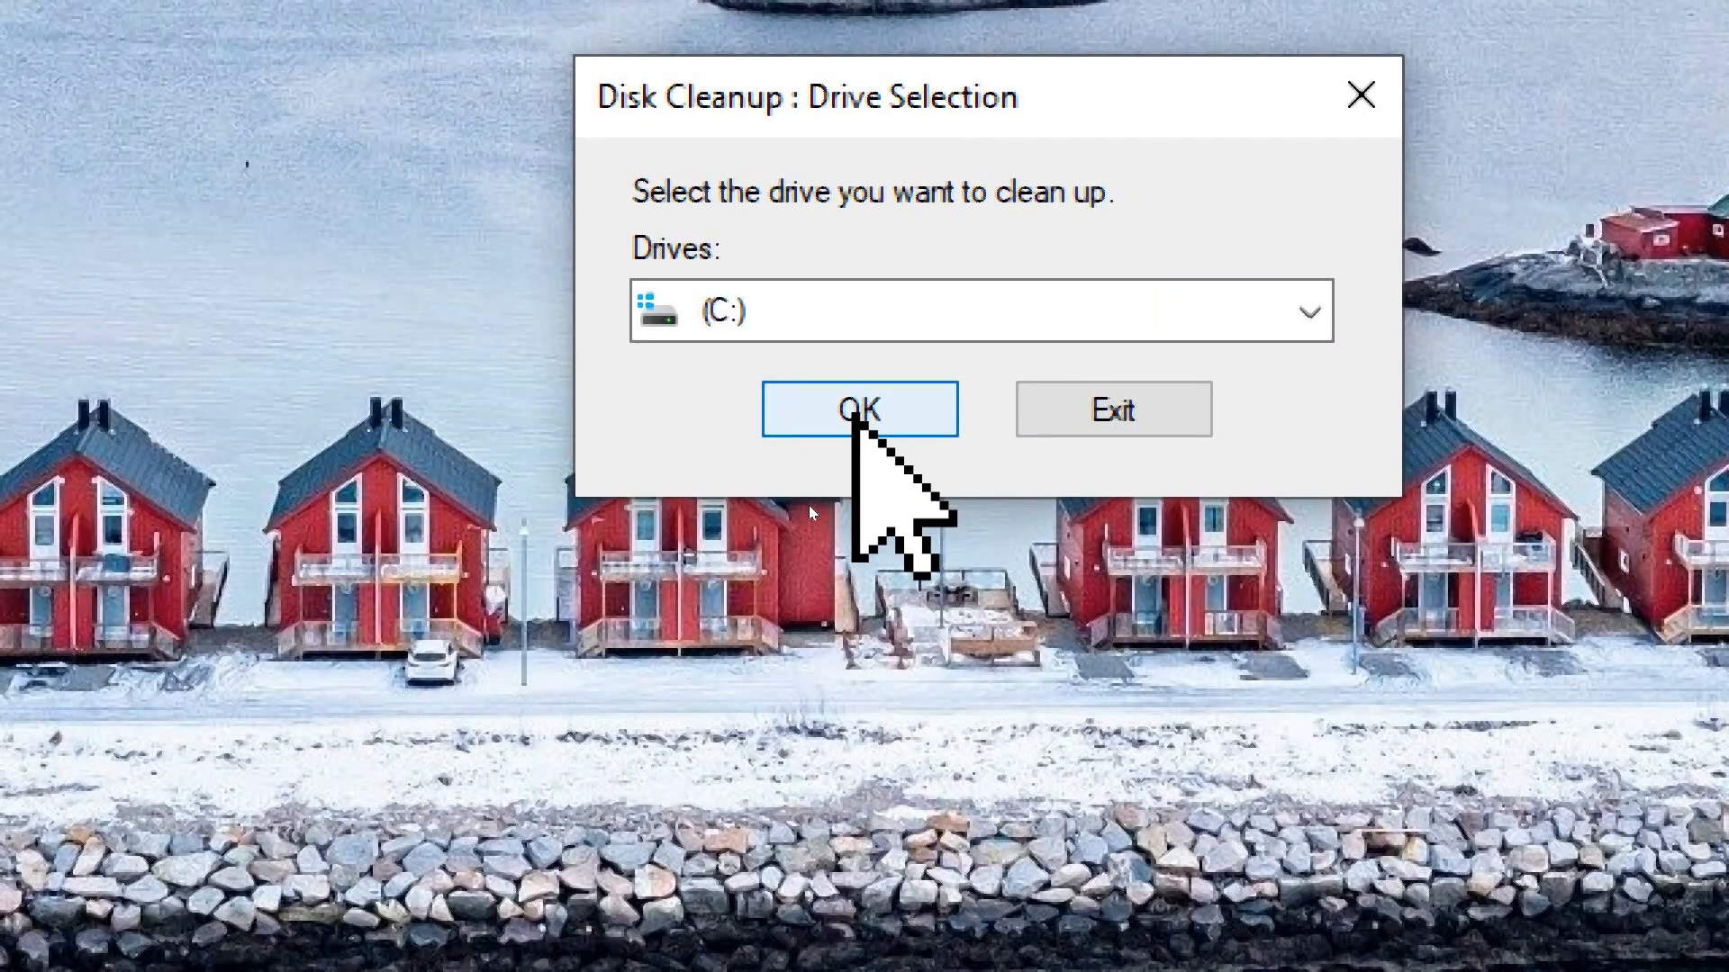
pyautogui.click(842, 410)
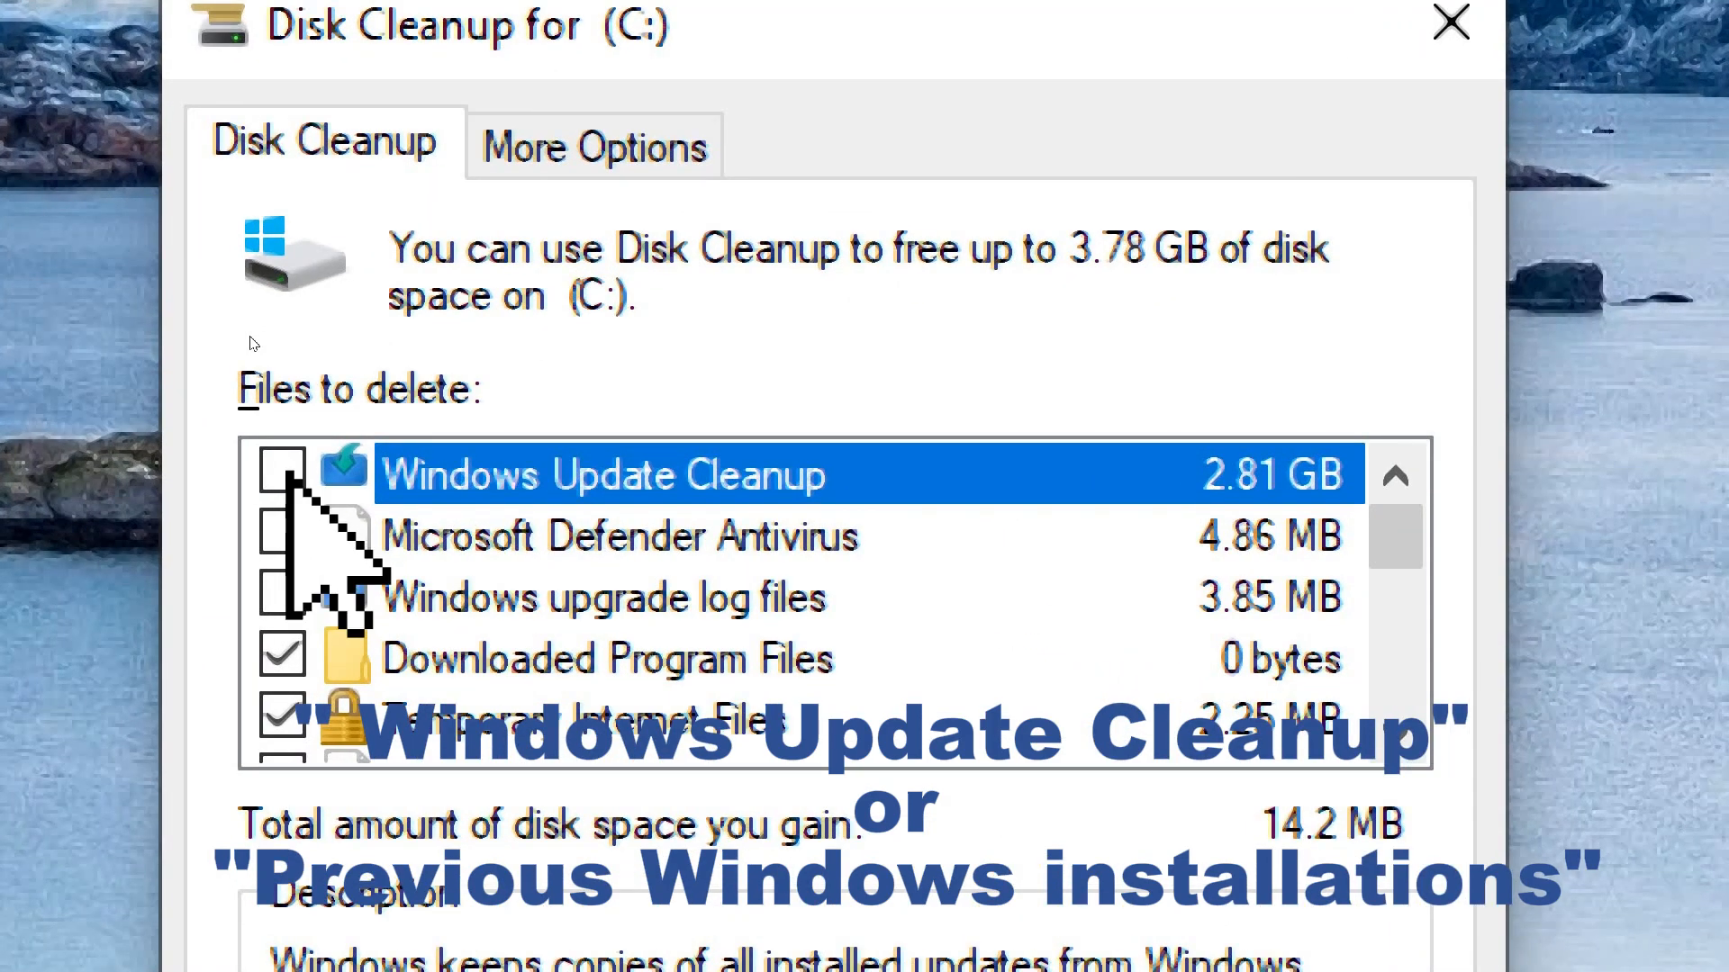
# Mark Windows Update Cleanup among the files to delete on (C:) and permanently delete the selected files
pyautogui.click(286, 472)
pyautogui.moveTo(1396, 538); pyautogui.dragTo(1396, 648)
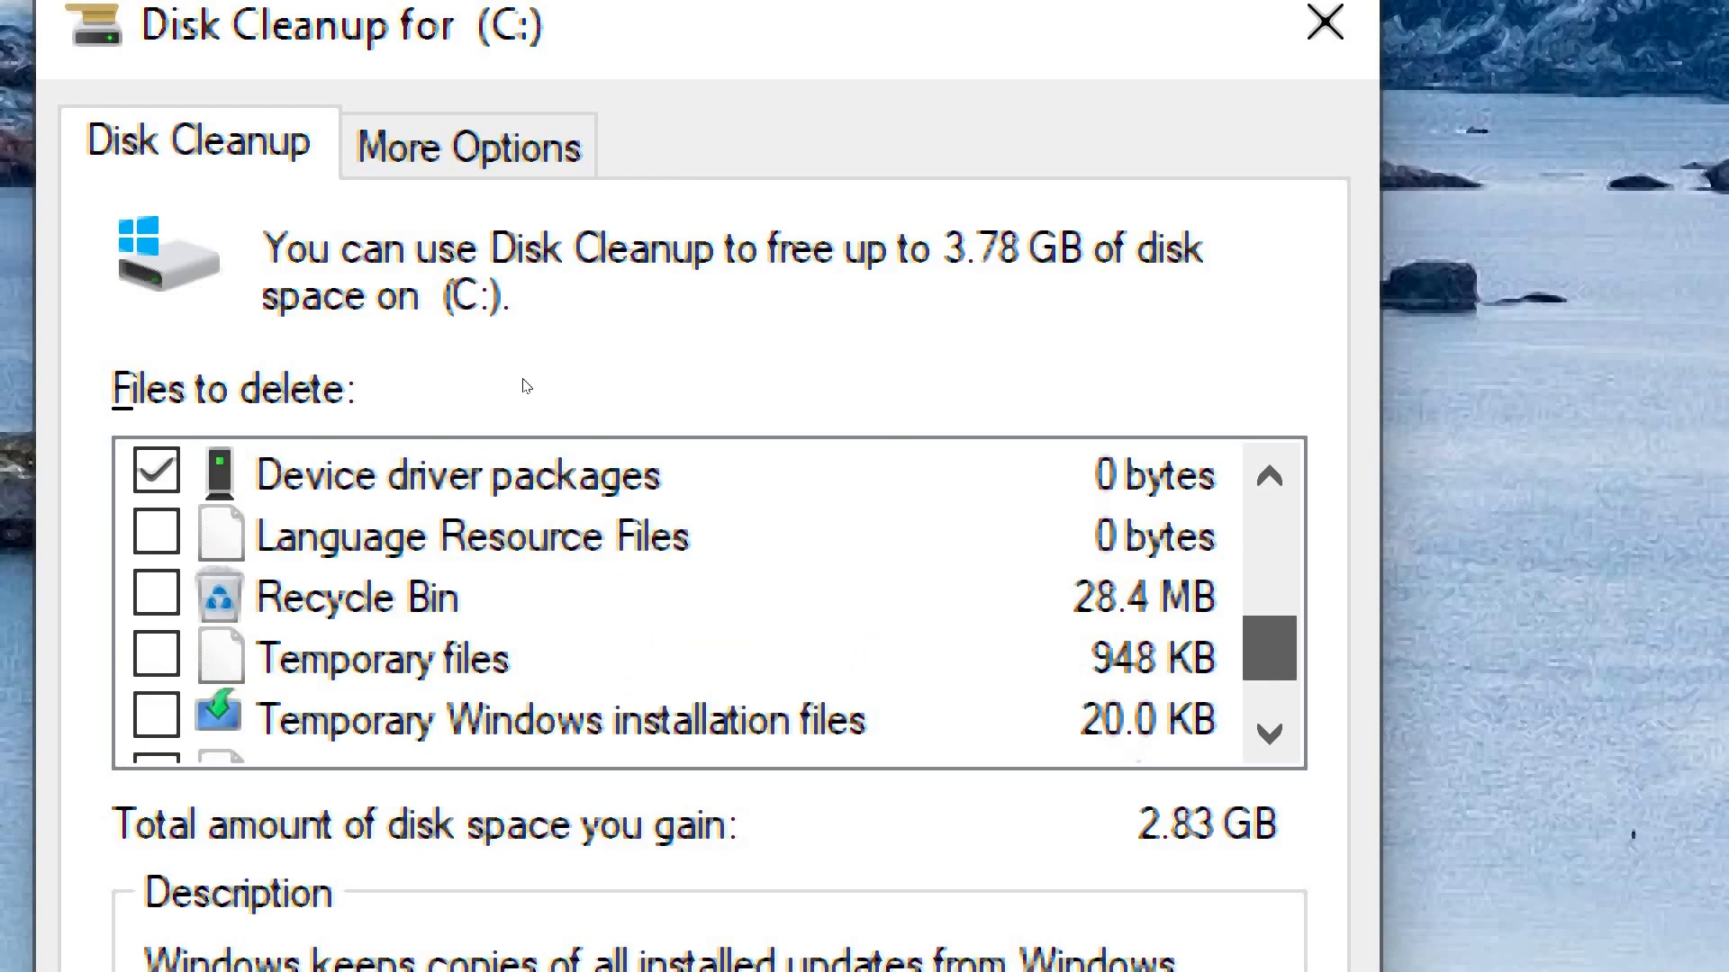
pyautogui.moveTo(1270, 639); pyautogui.dragTo(1269, 488)
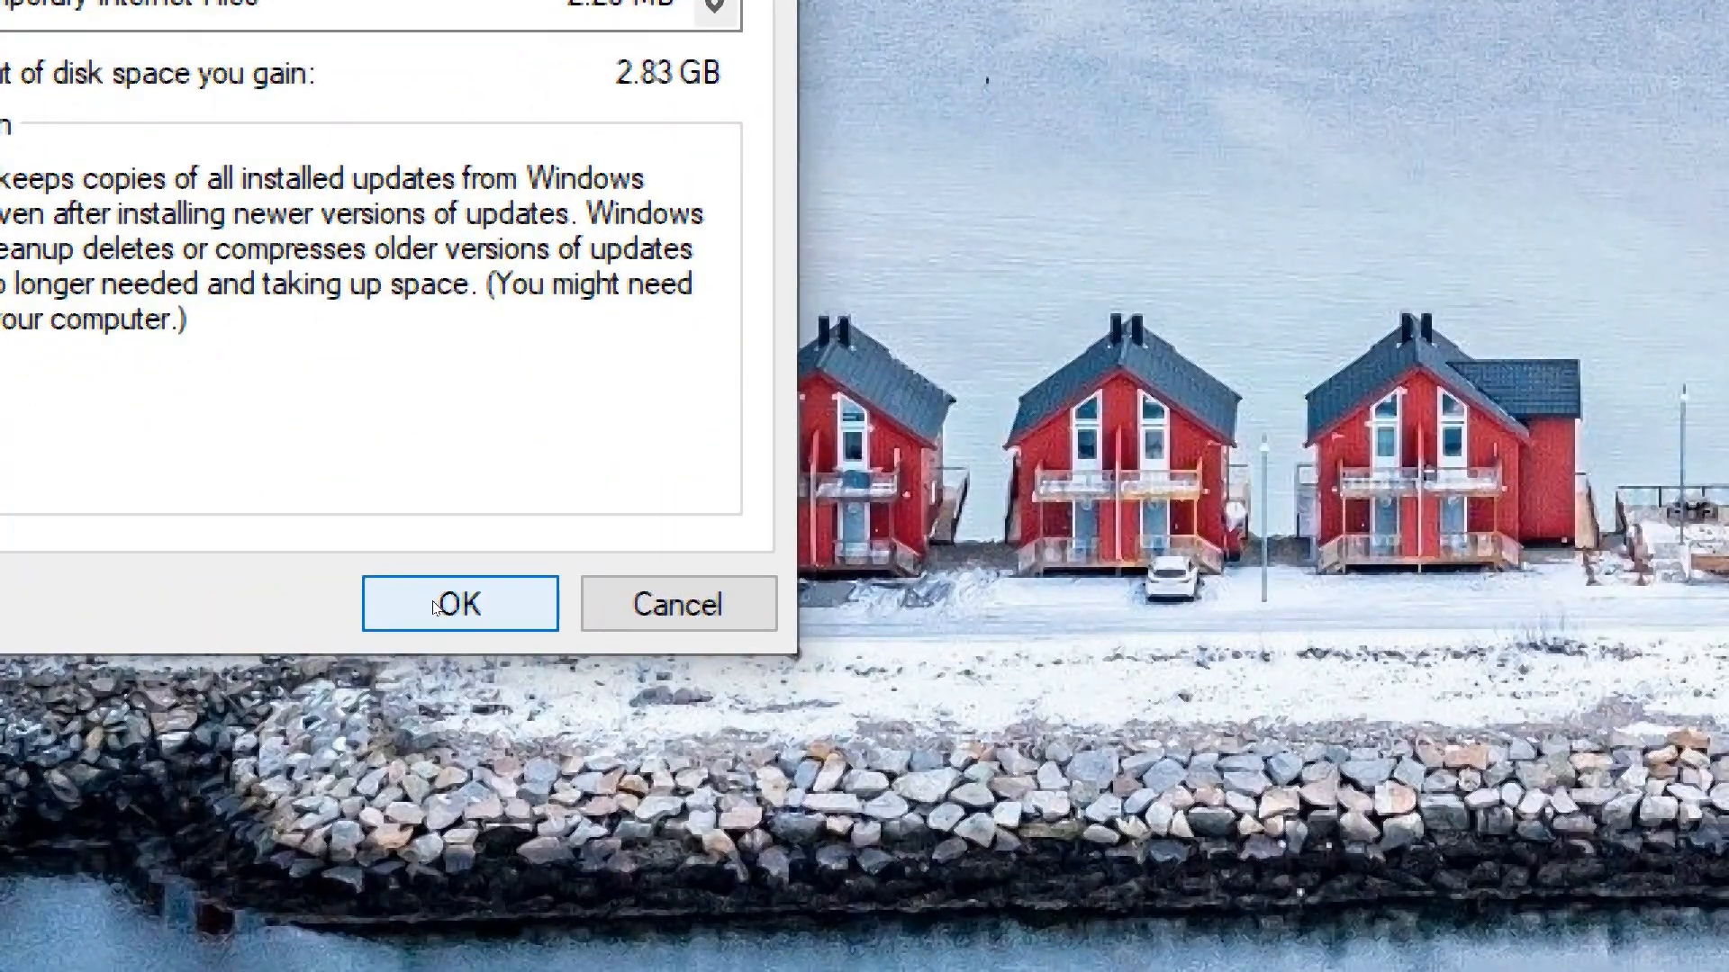
pyautogui.click(434, 608)
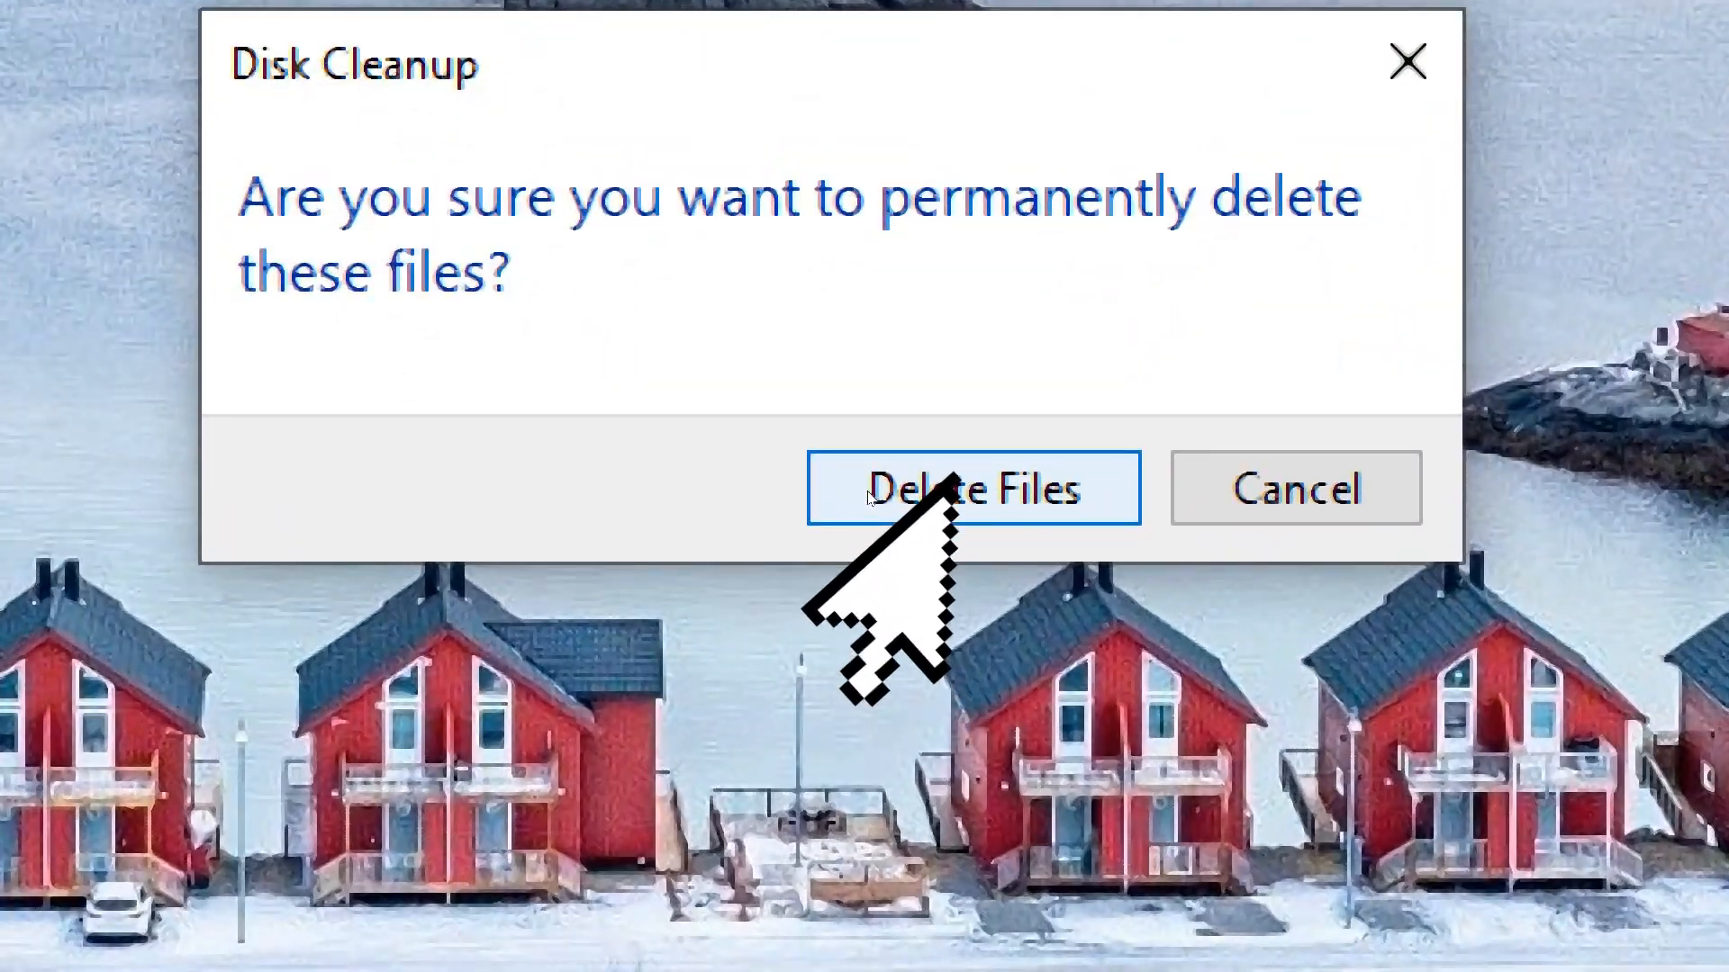
pyautogui.click(869, 497)
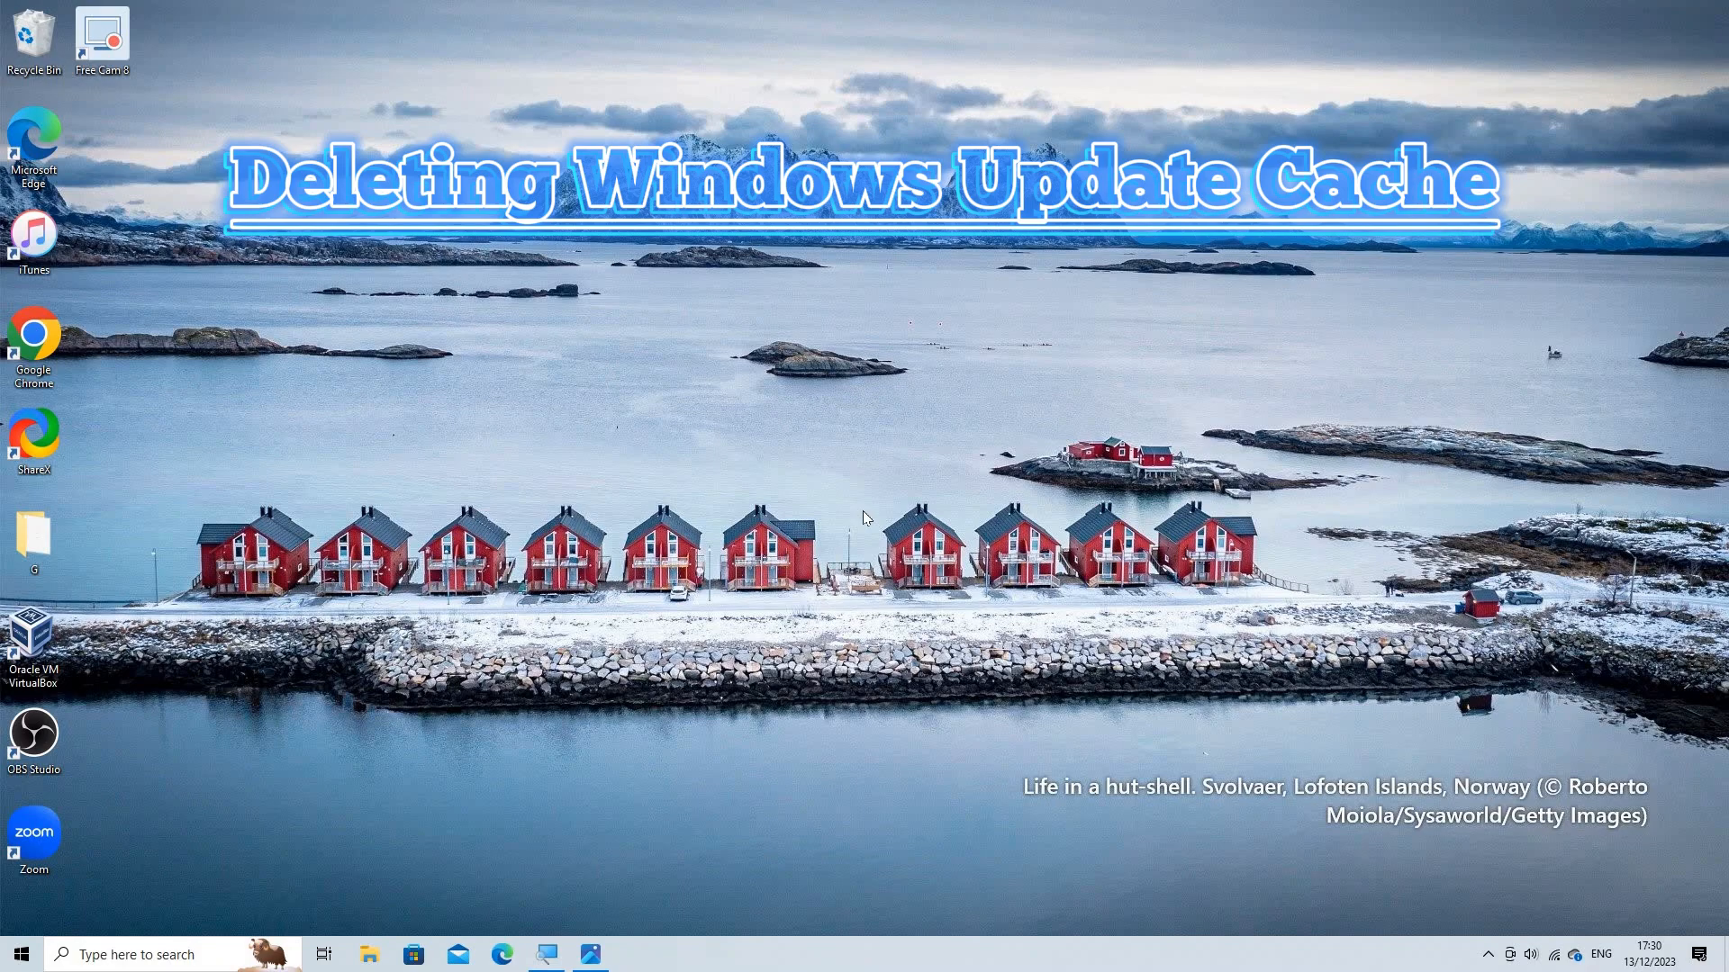
# Open the Services console by running services.msc
pyautogui.press('super+r')
pyautogui.press('BackSpace')
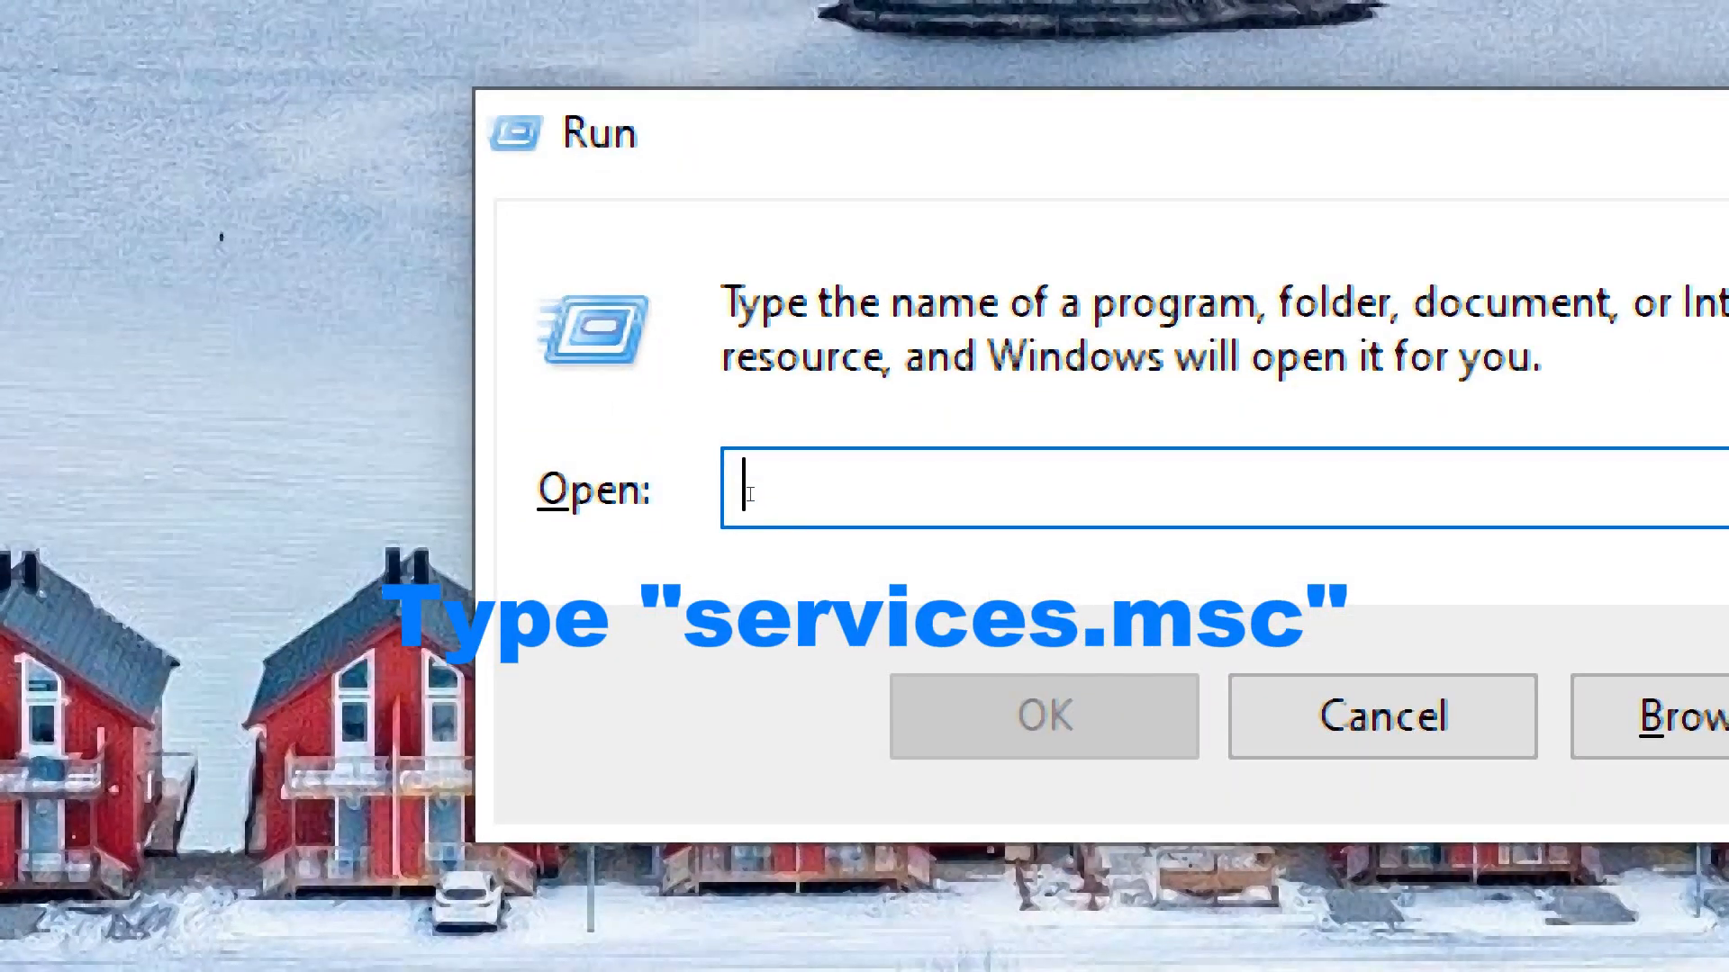
pyautogui.write('servic')
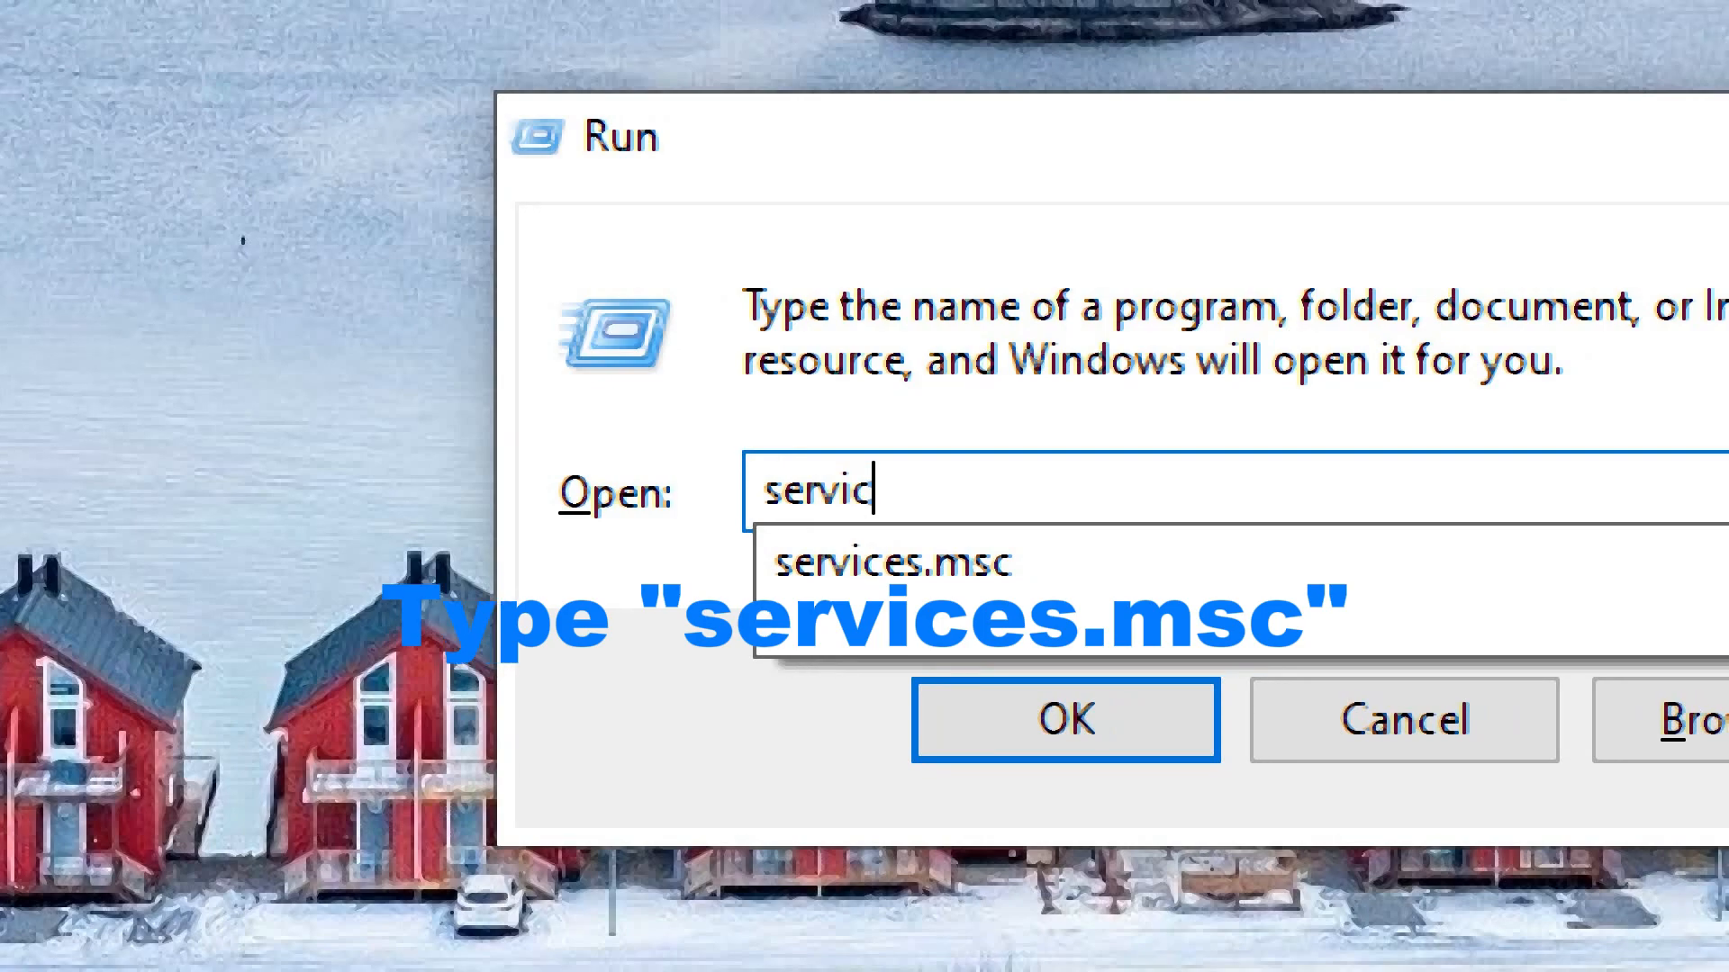
pyautogui.write('e')
pyautogui.write('s.m')
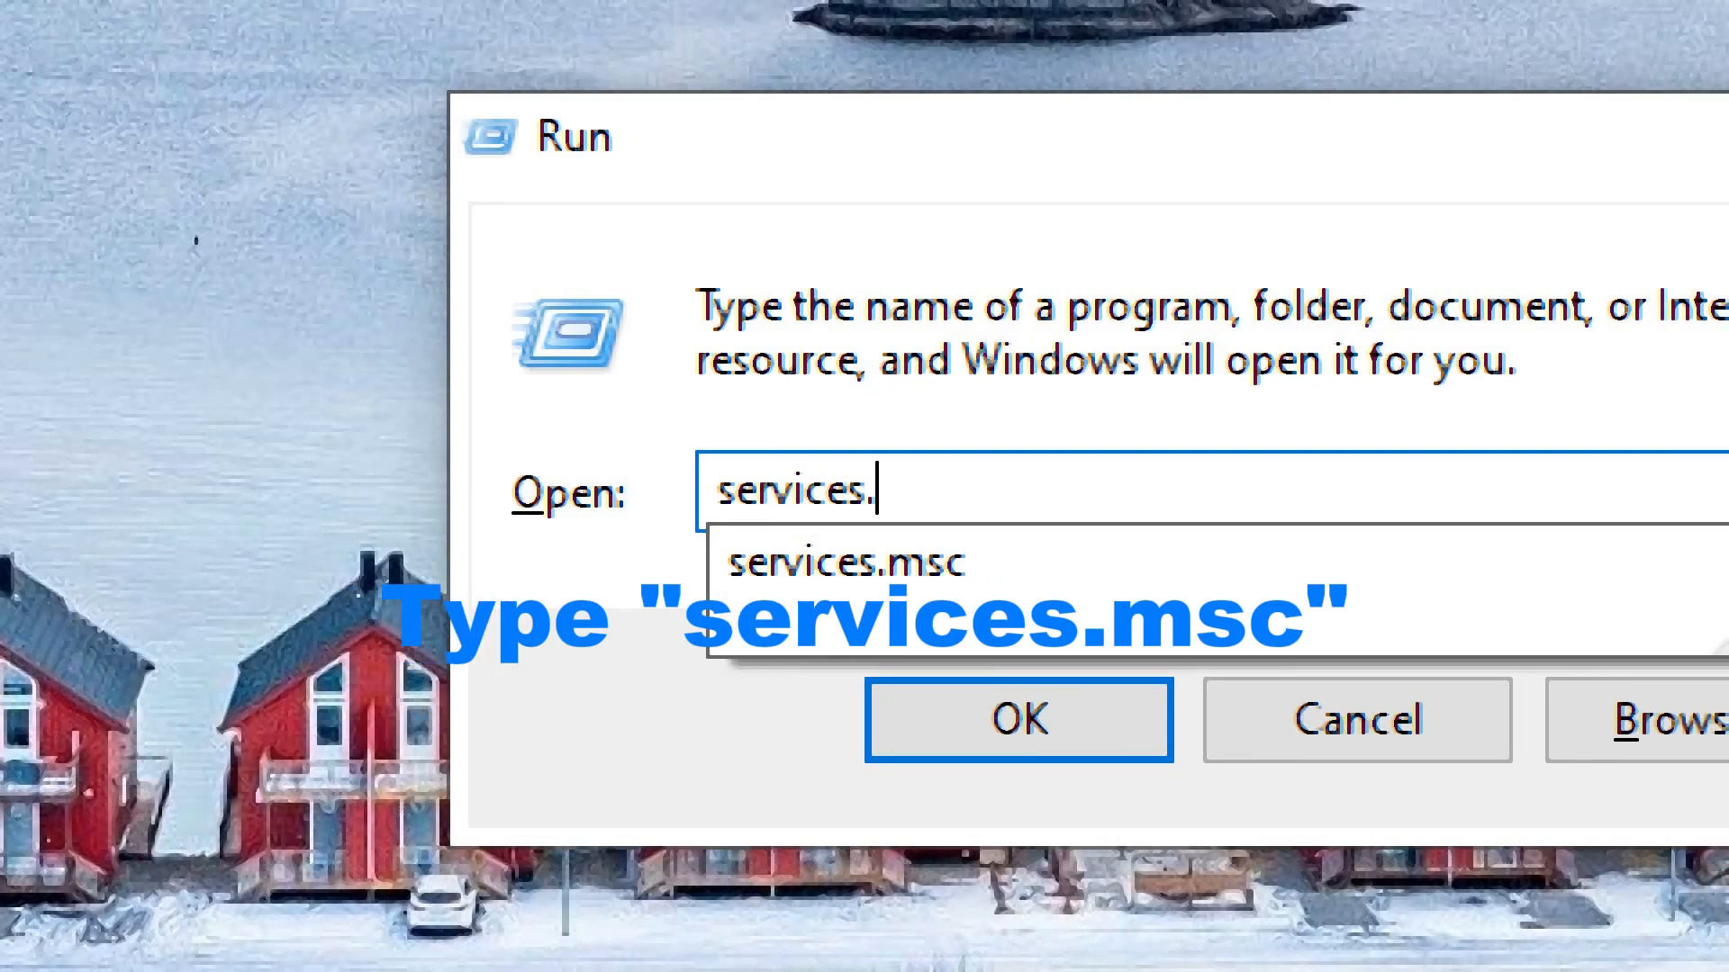
pyautogui.write('sc')
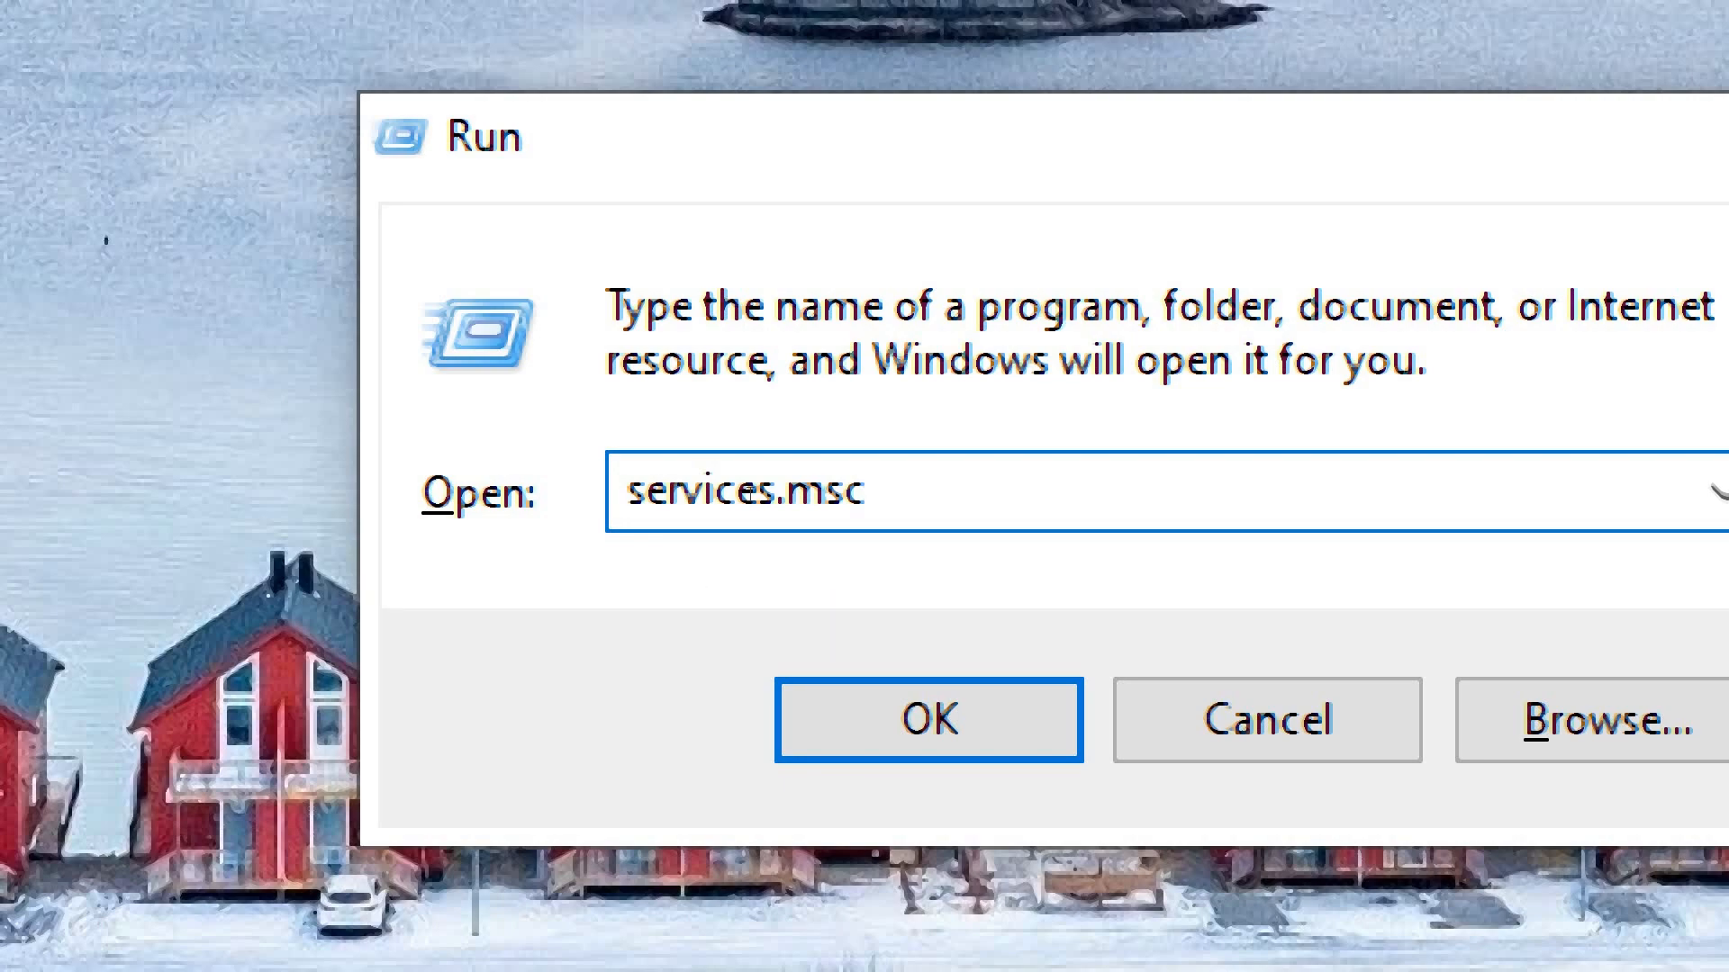
pyautogui.press('Return')
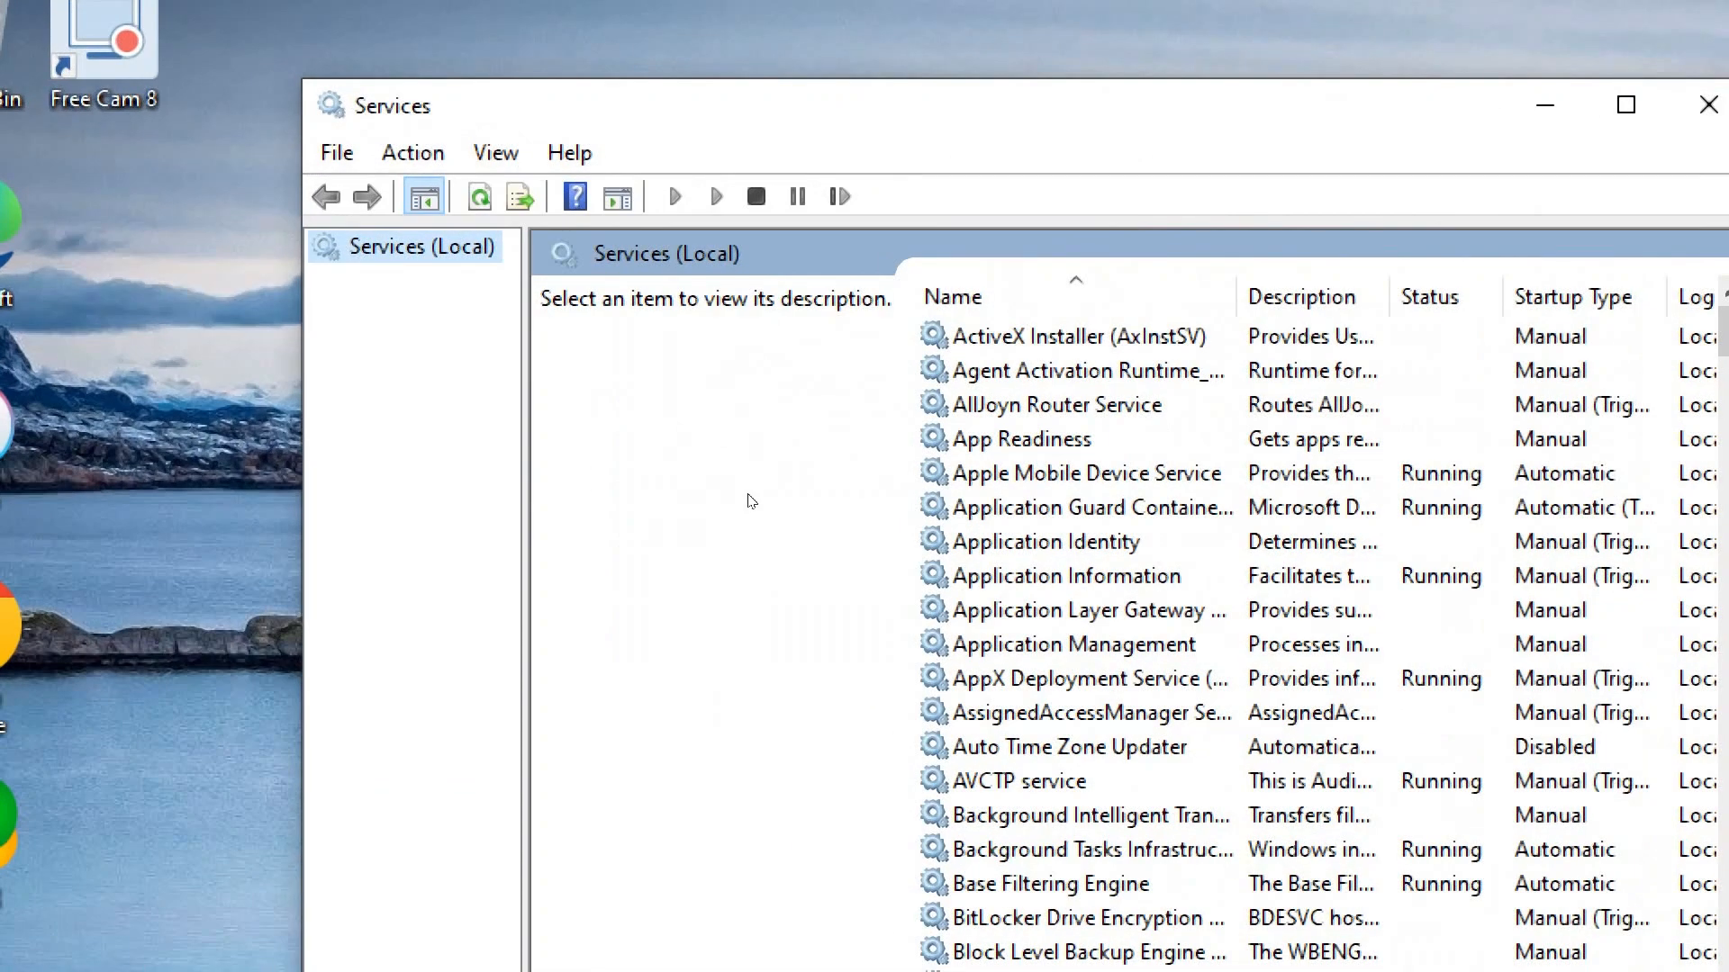
# Stop the Windows Update service and minimize the Services window
pyautogui.scroll(-20, 661, 421)
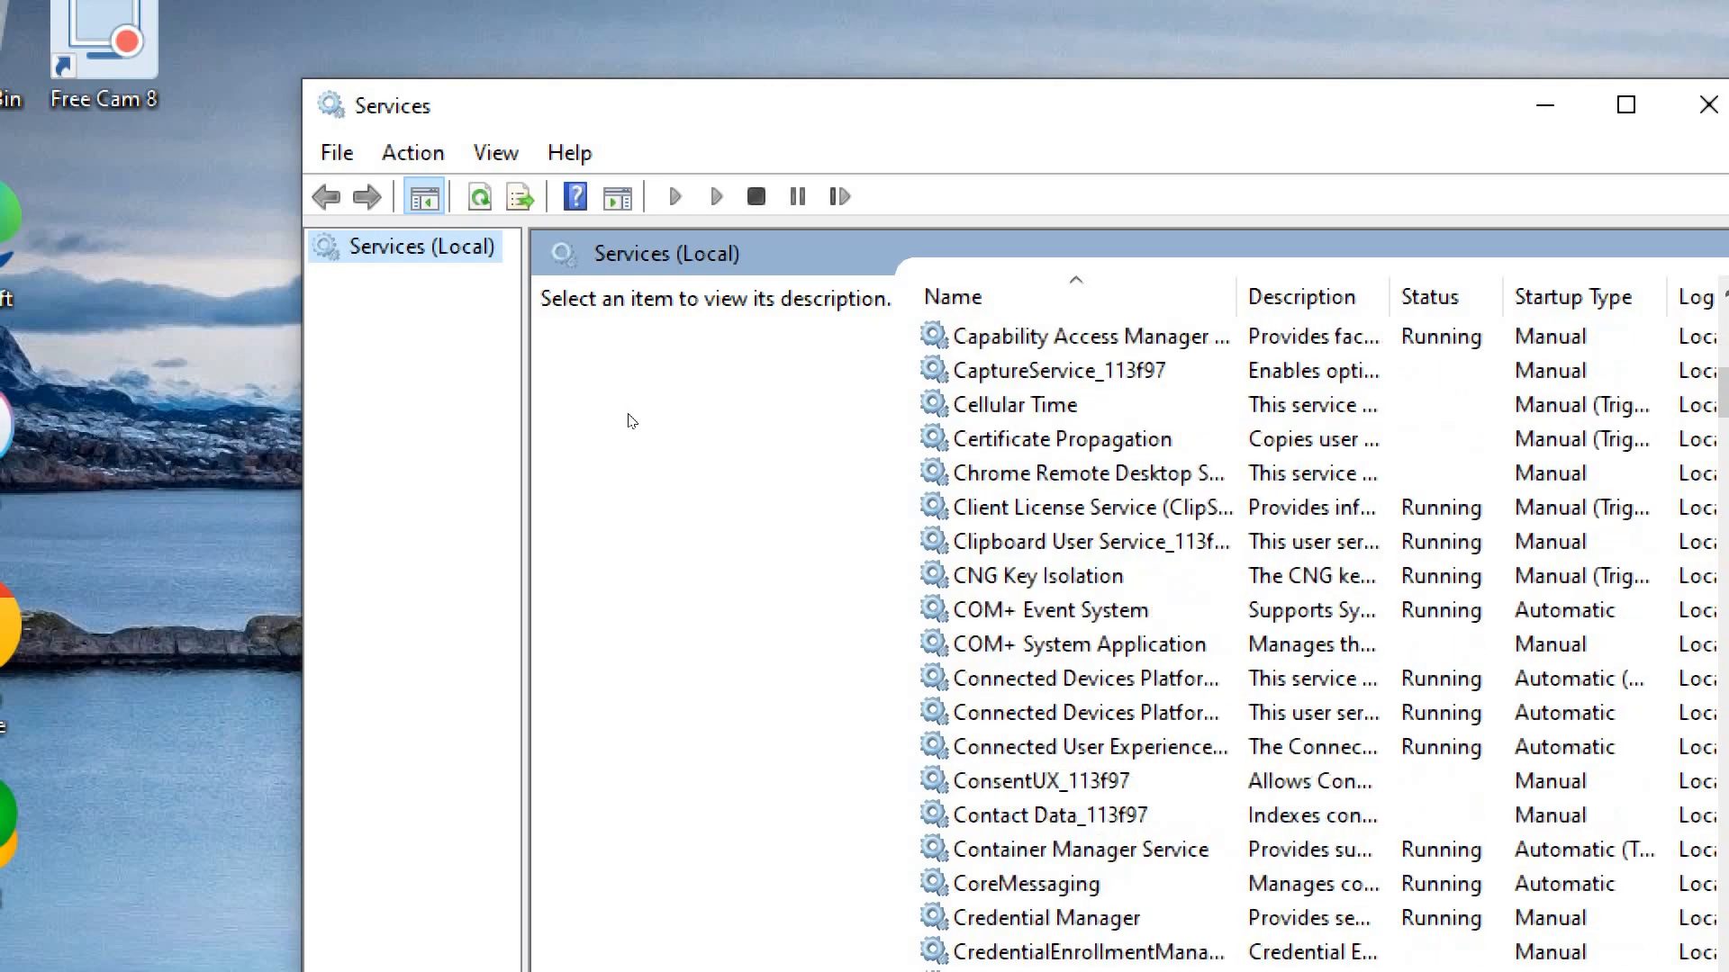
pyautogui.scroll(-20, 616, 493)
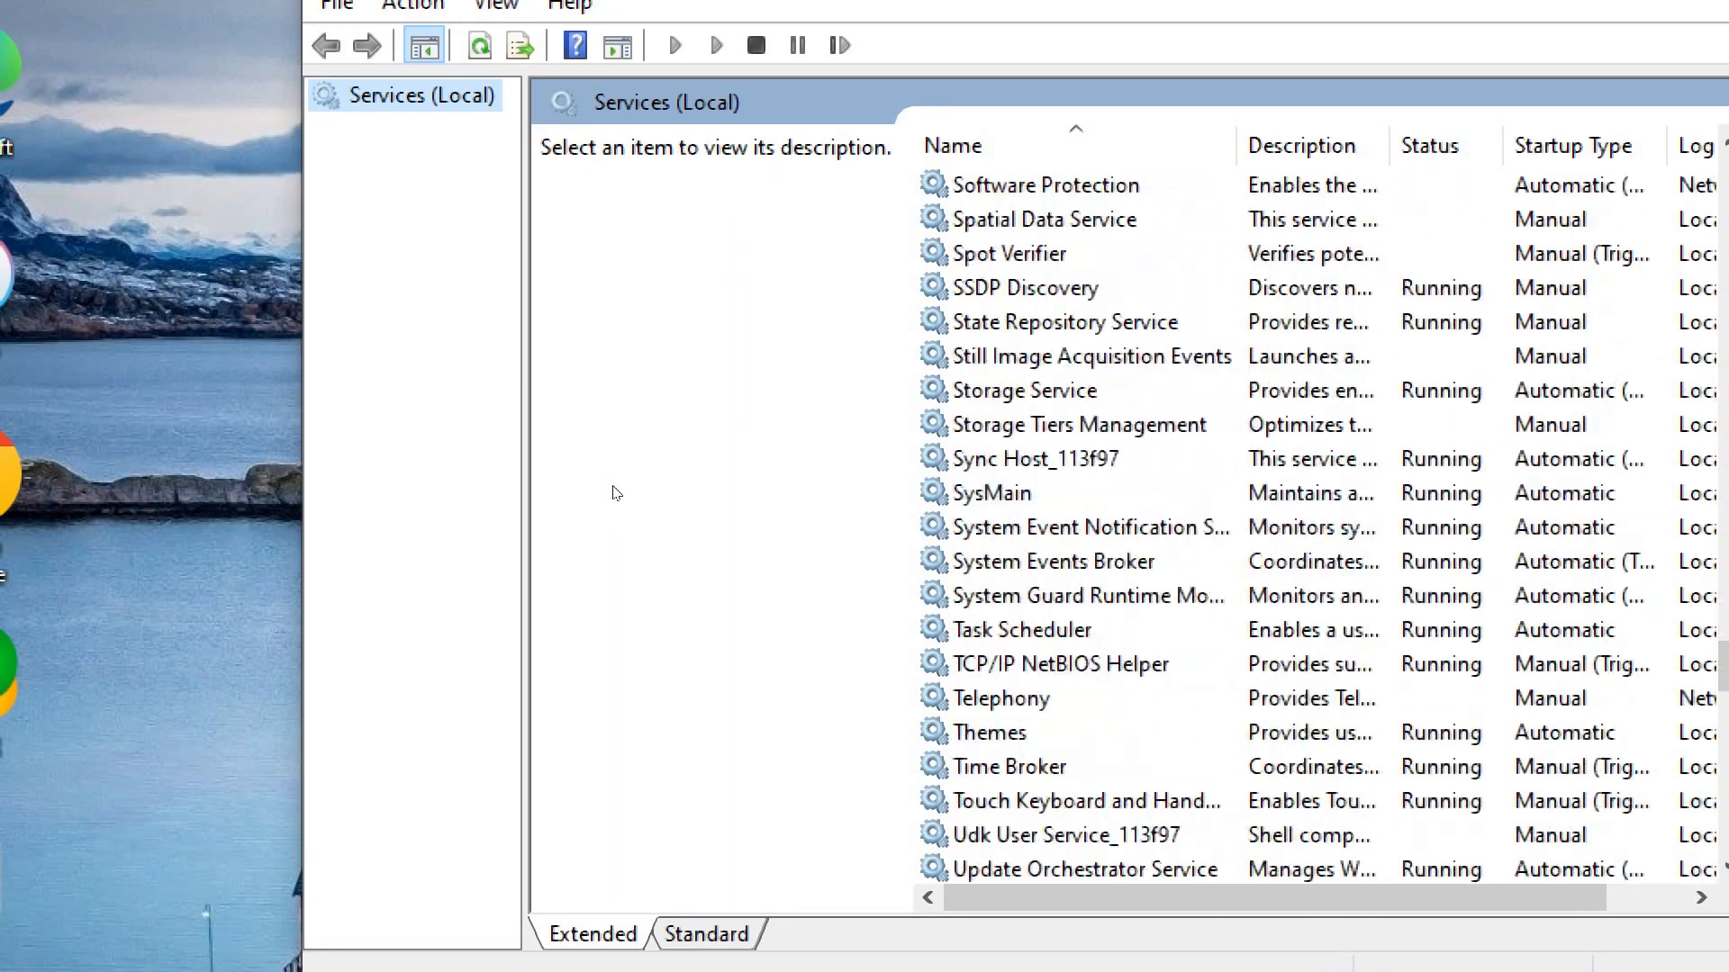
pyautogui.scroll(-9, 616, 494)
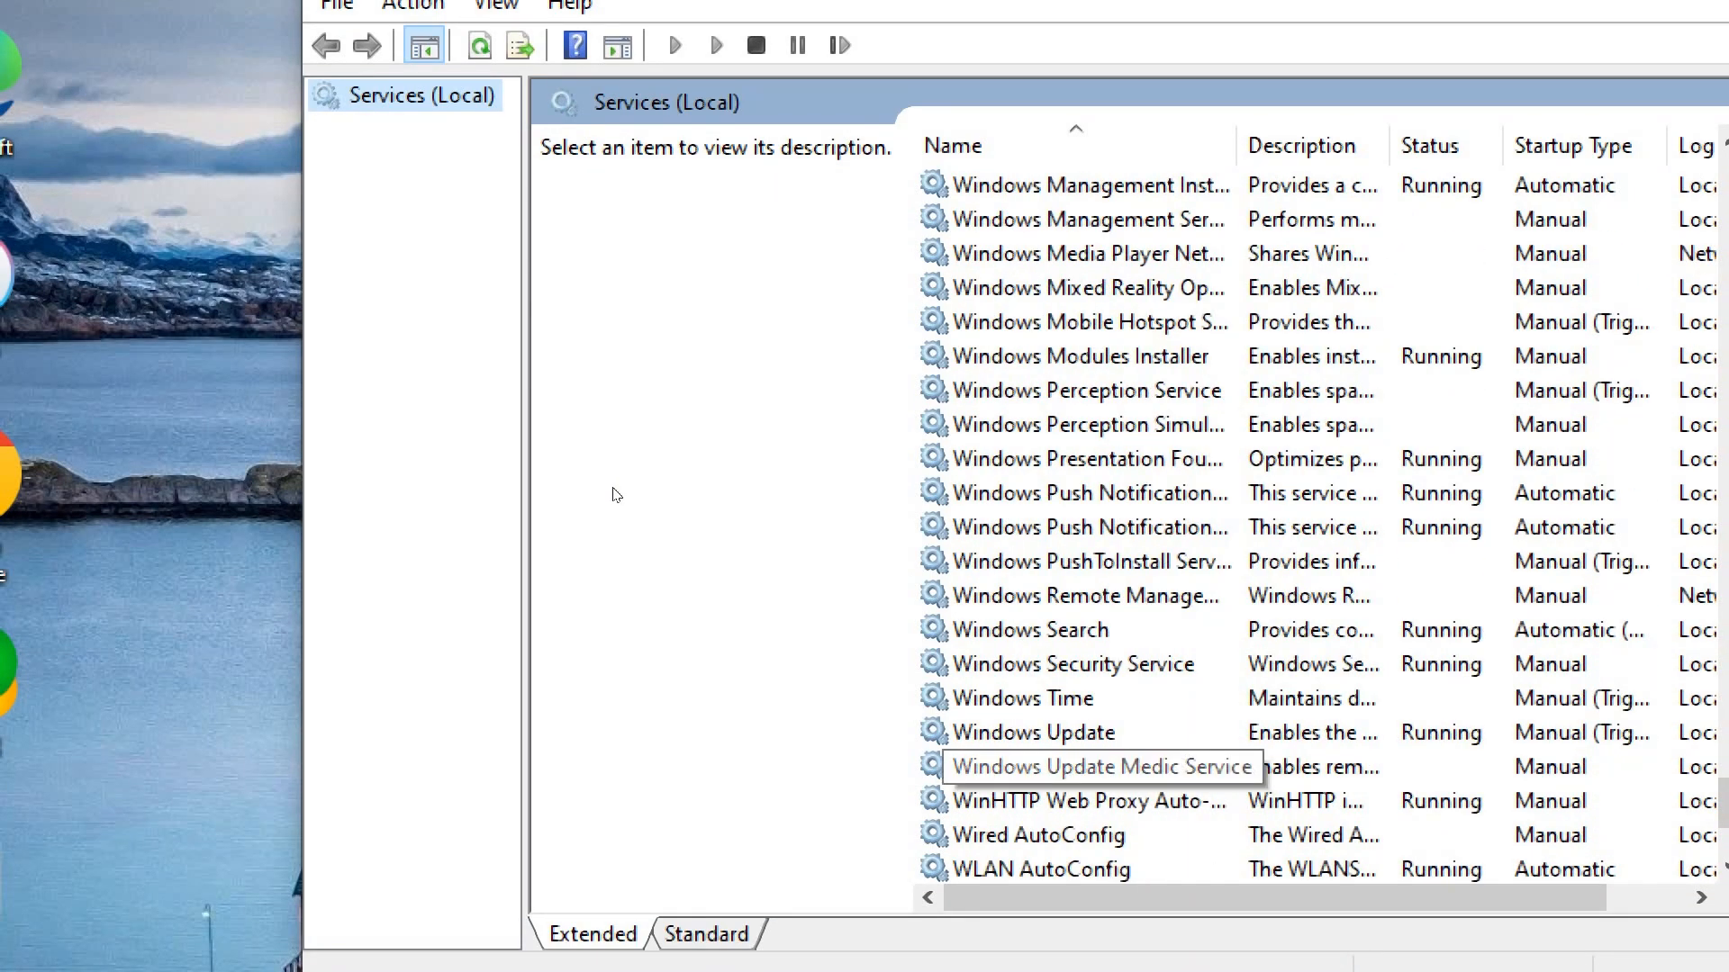
pyautogui.click(1030, 740)
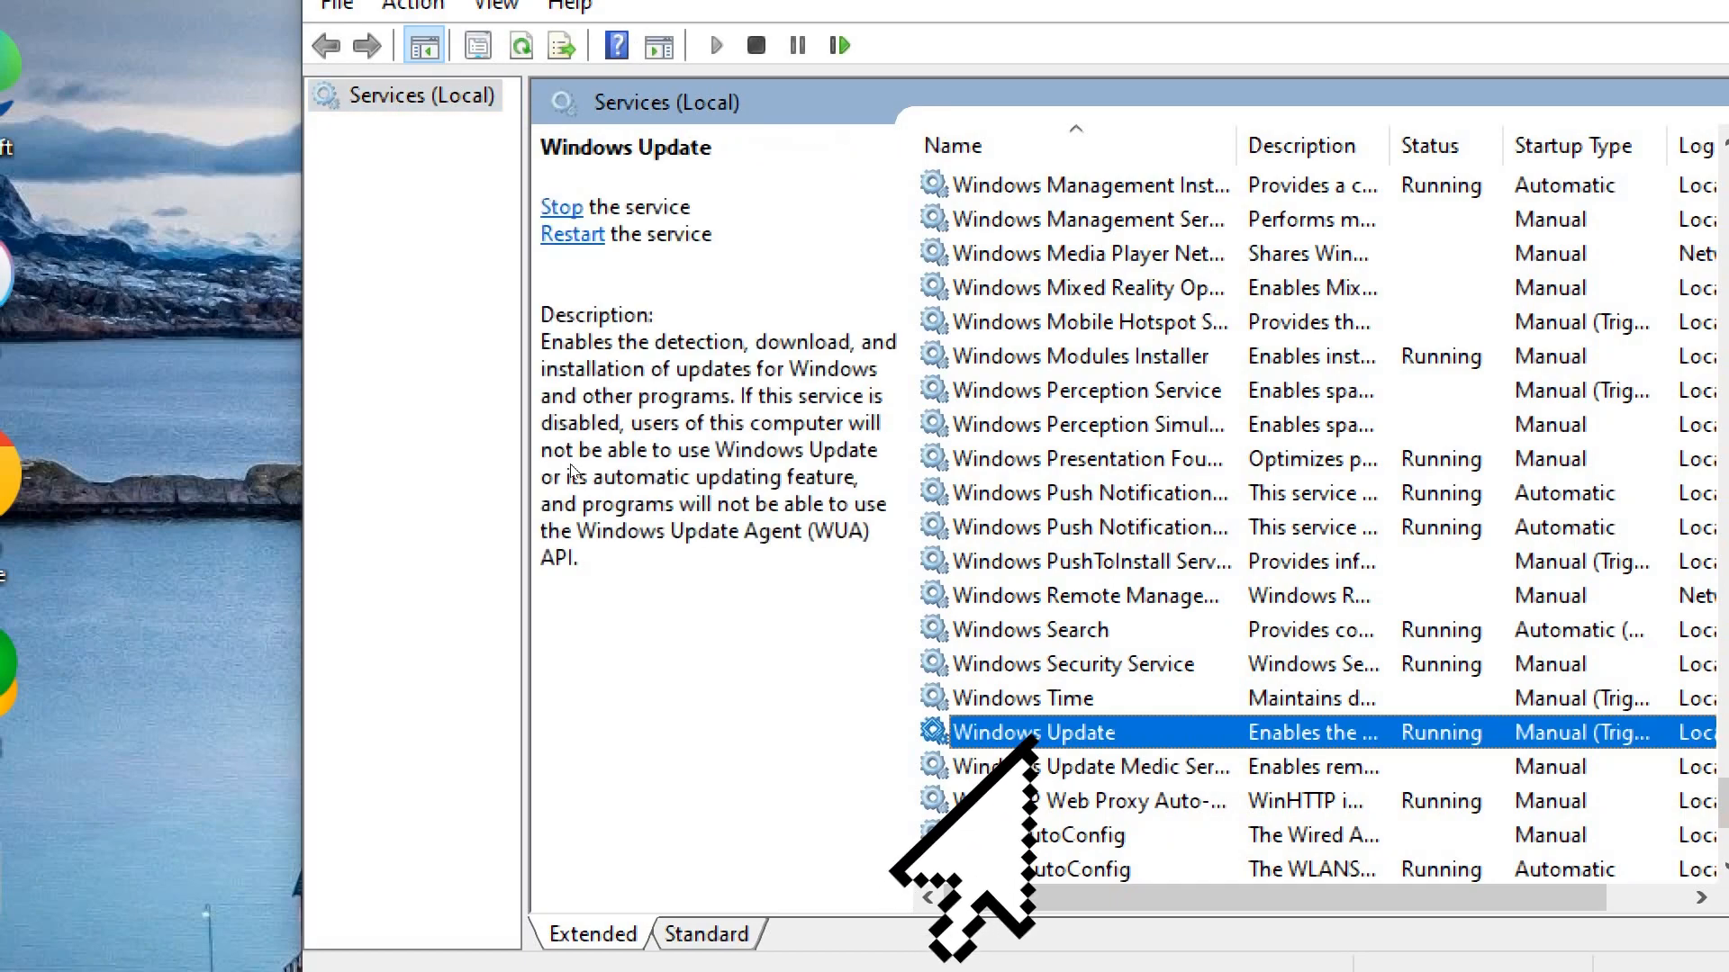
pyautogui.rightClick(1036, 736)
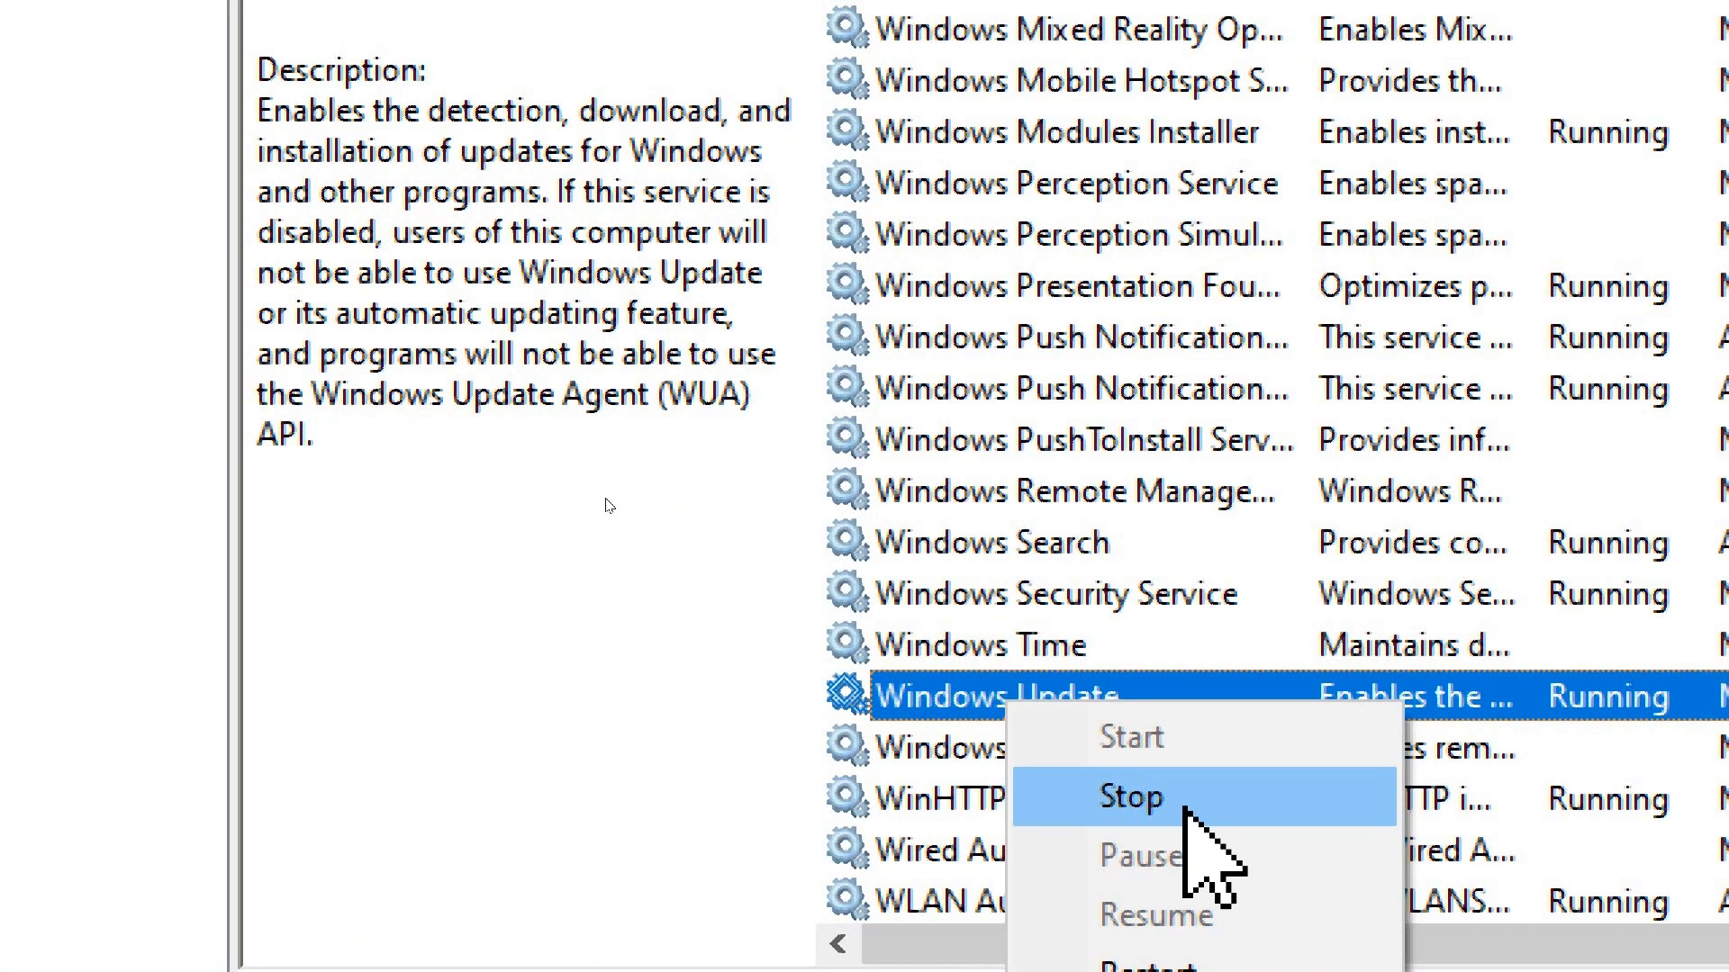
pyautogui.click(1133, 797)
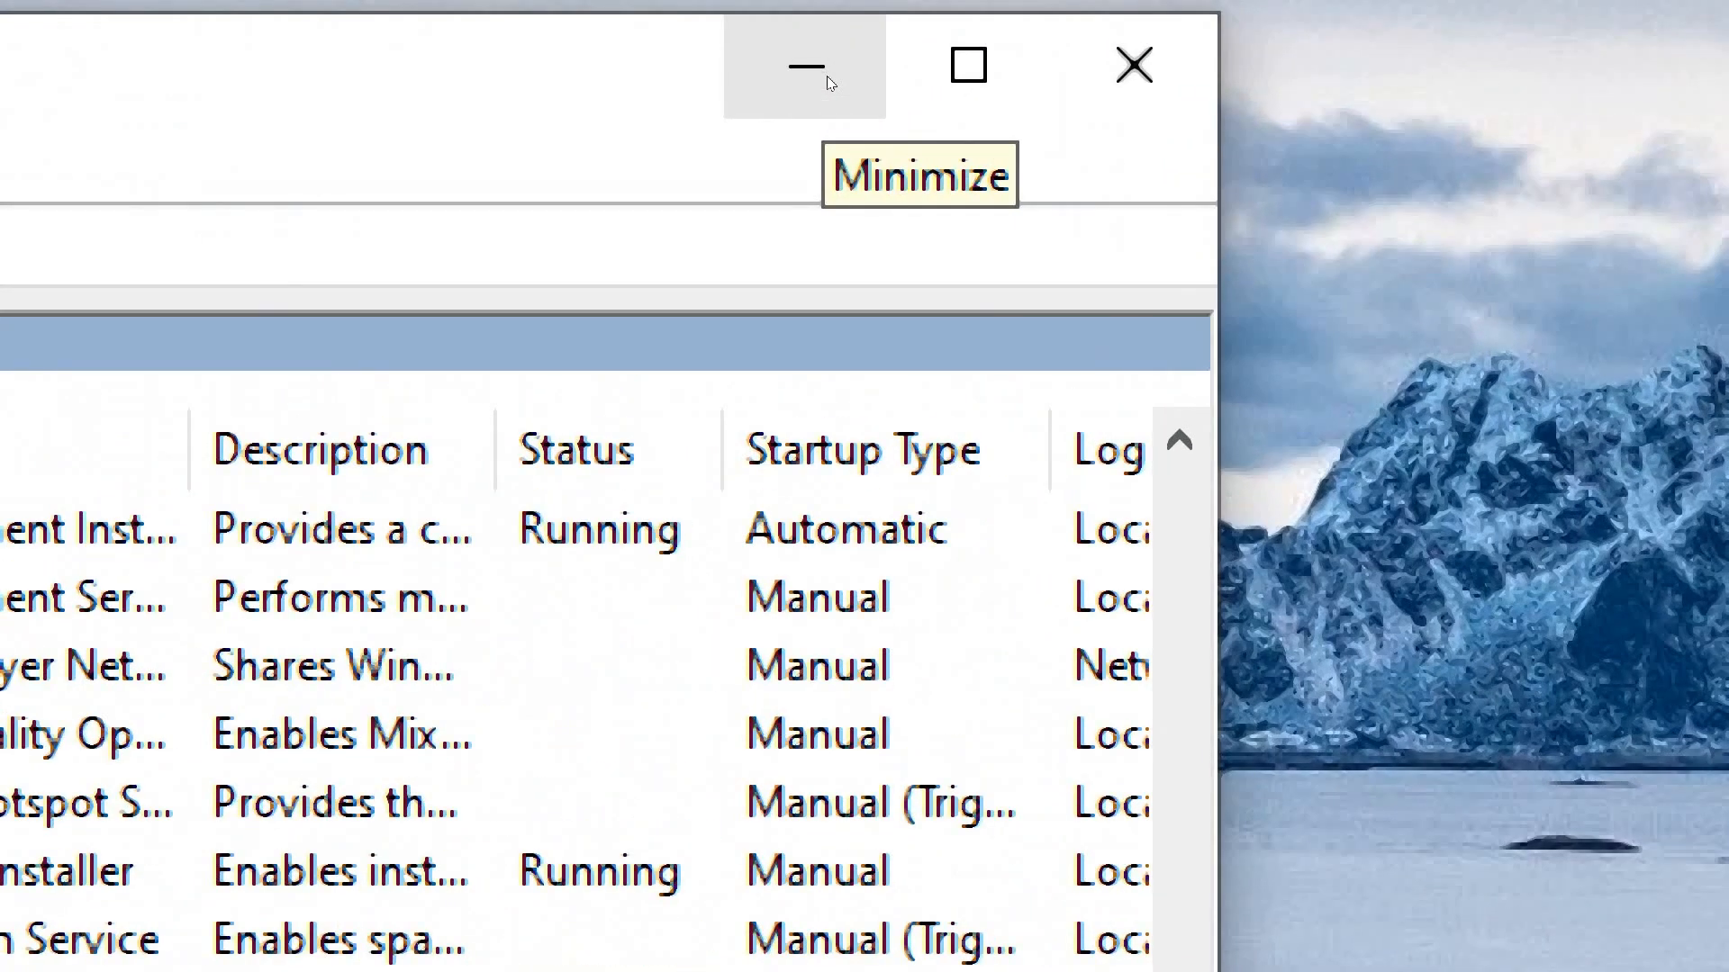
pyautogui.click(827, 76)
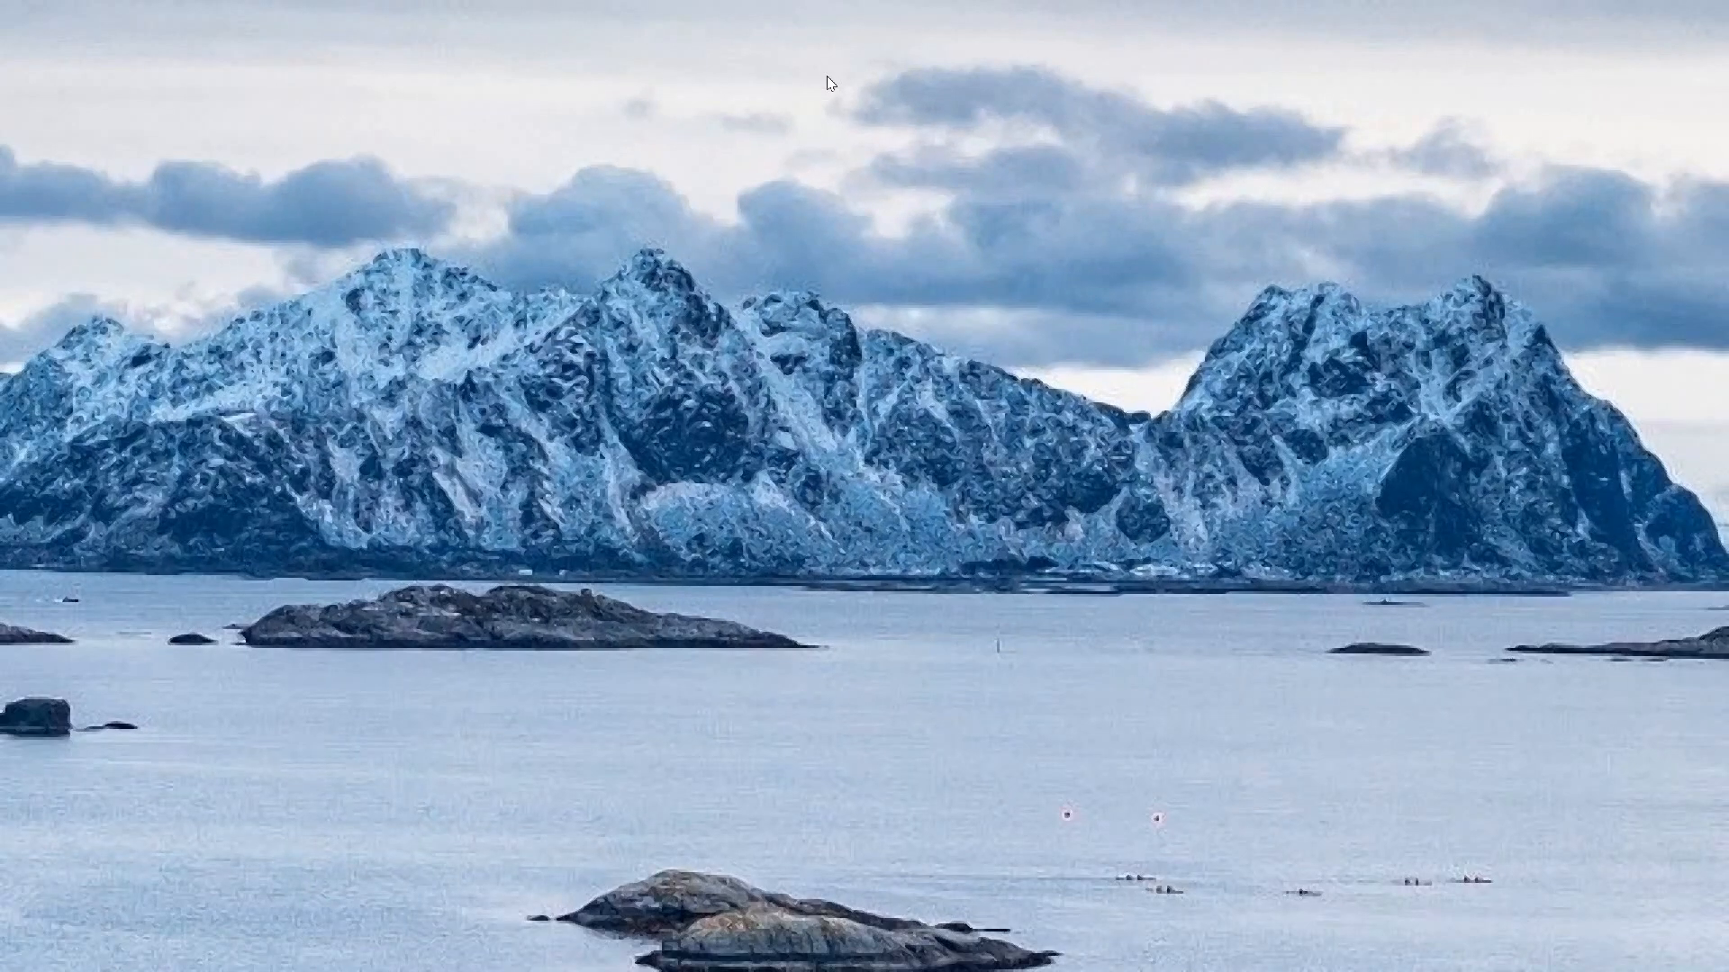
# Open a maximized File Explorer window and go to the folder C:\Windows\SoftwareDistribution\Download
pyautogui.press('super+e')
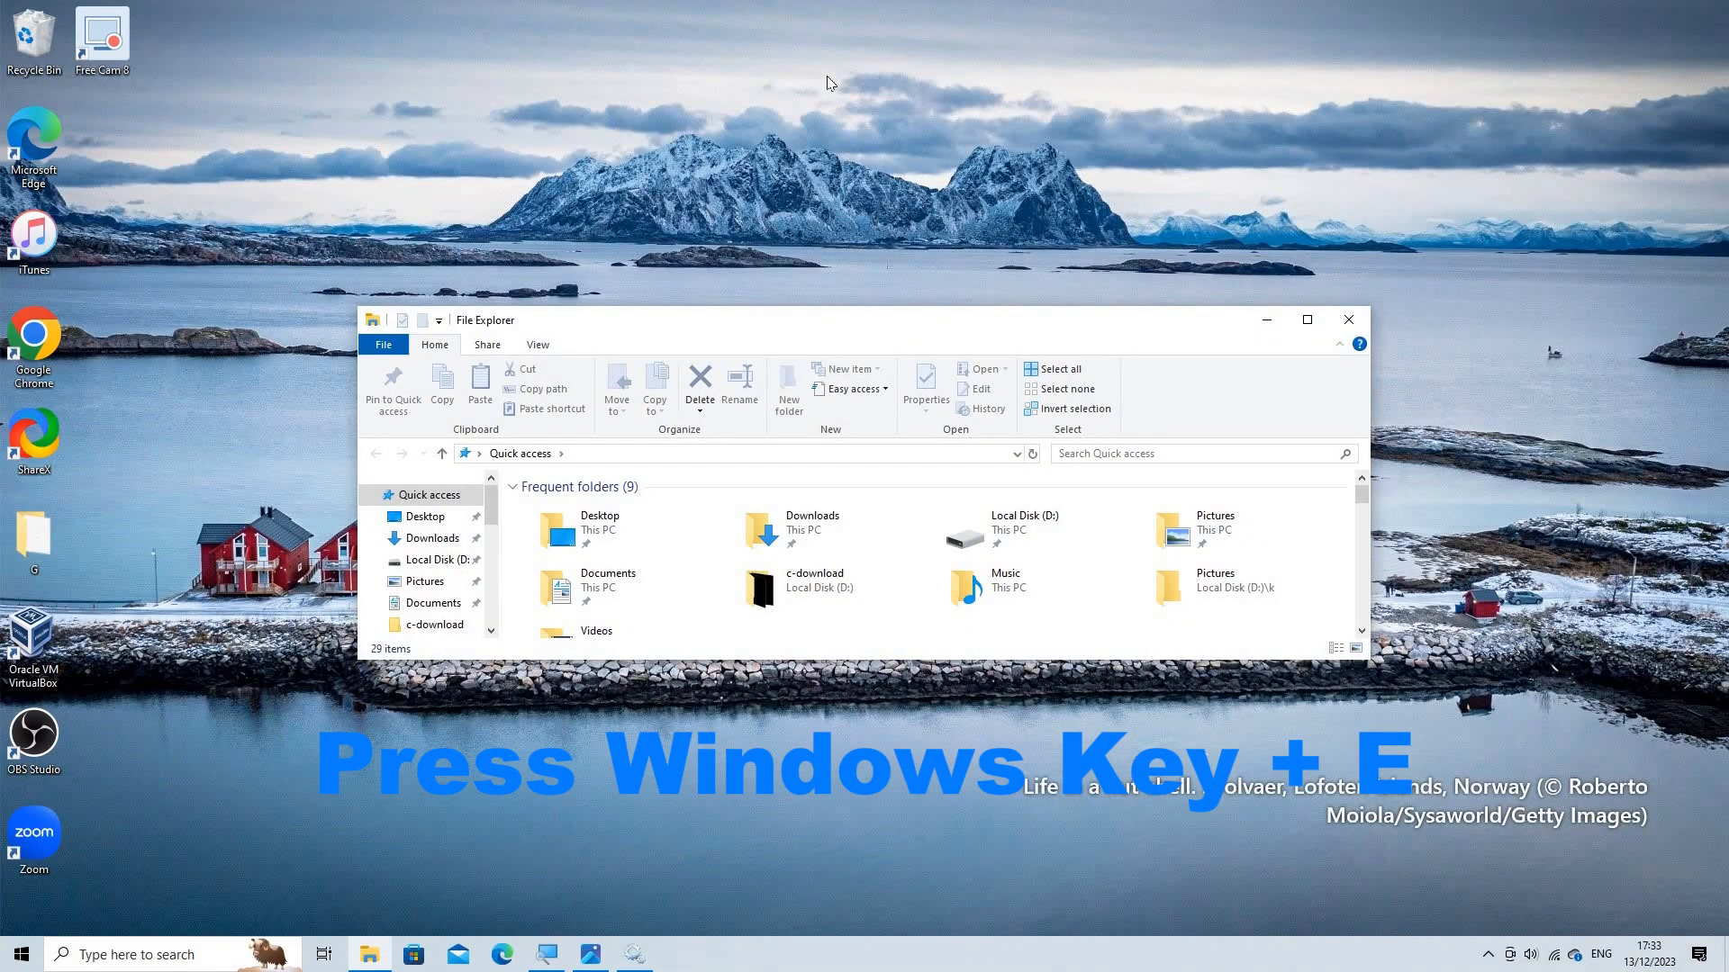
pyautogui.doubleClick(789, 322)
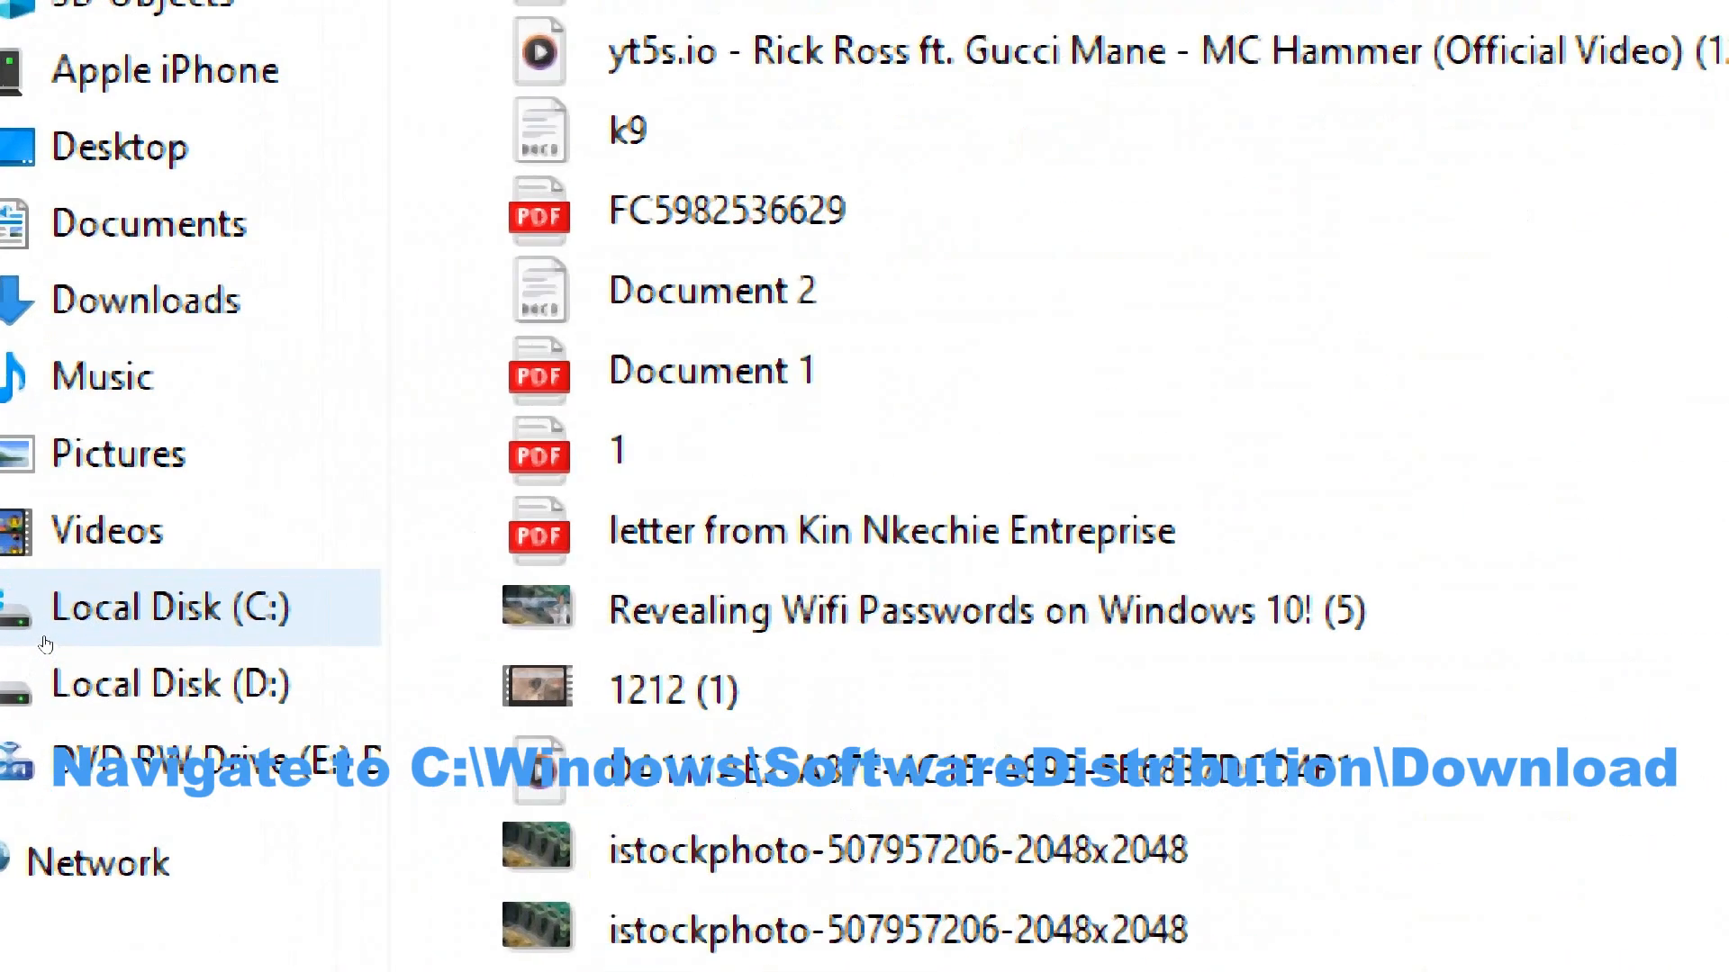
pyautogui.click(67, 635)
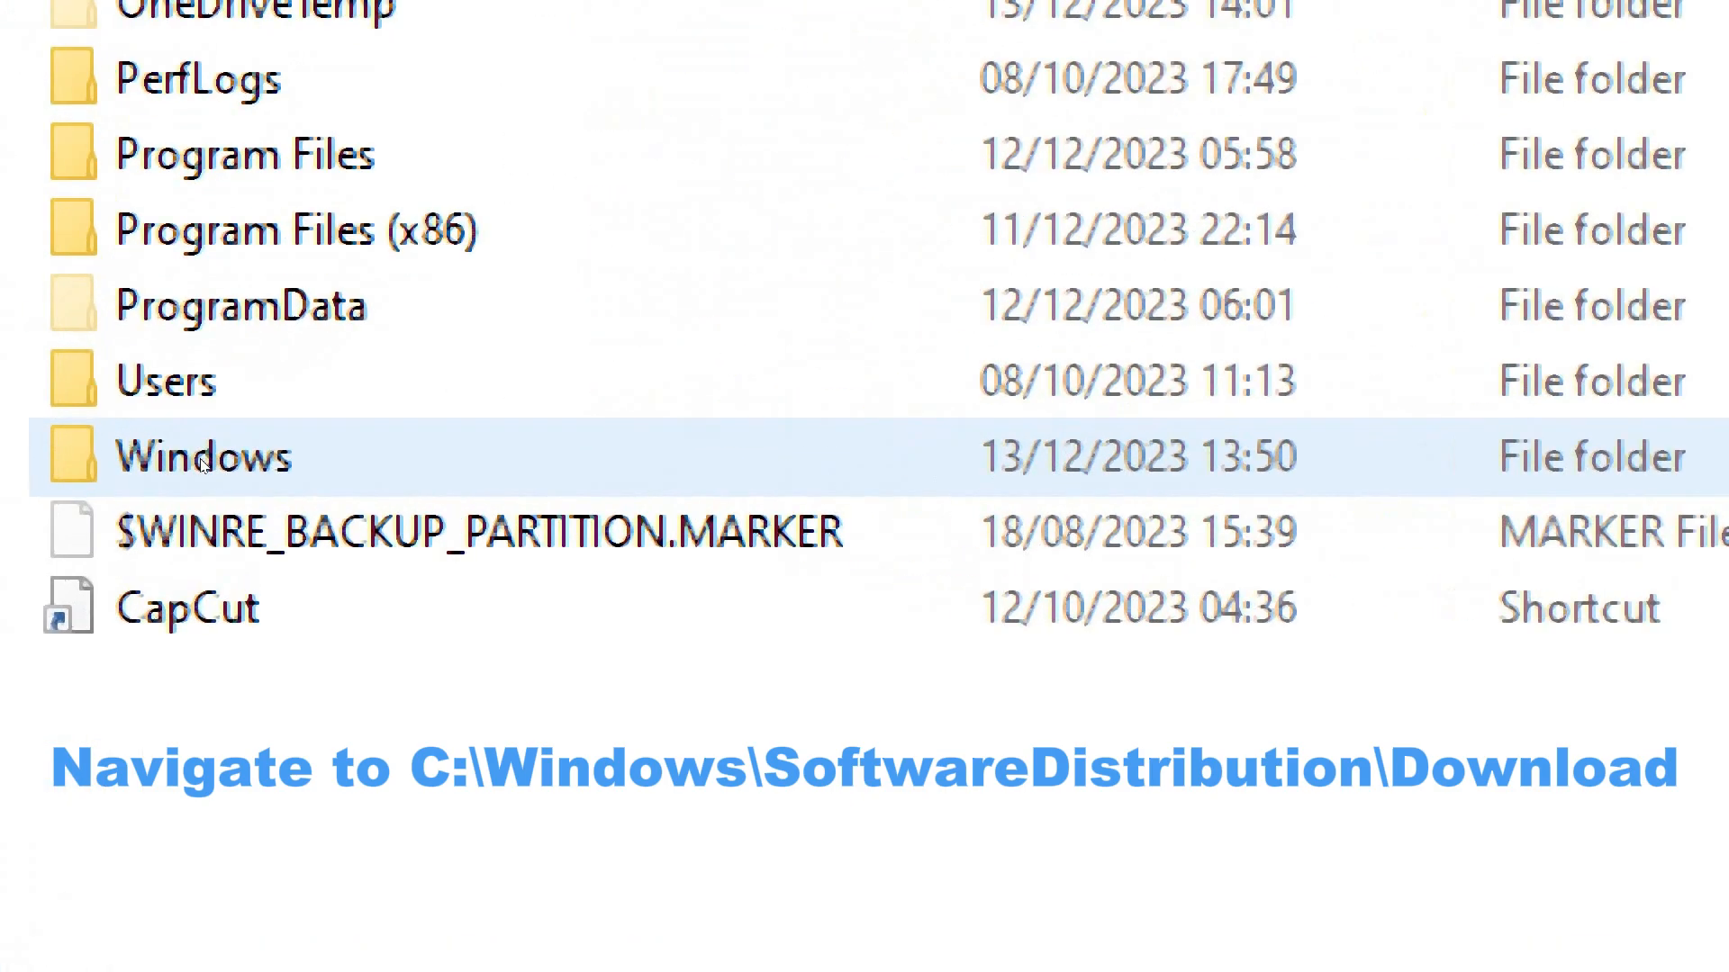
pyautogui.doubleClick(203, 461)
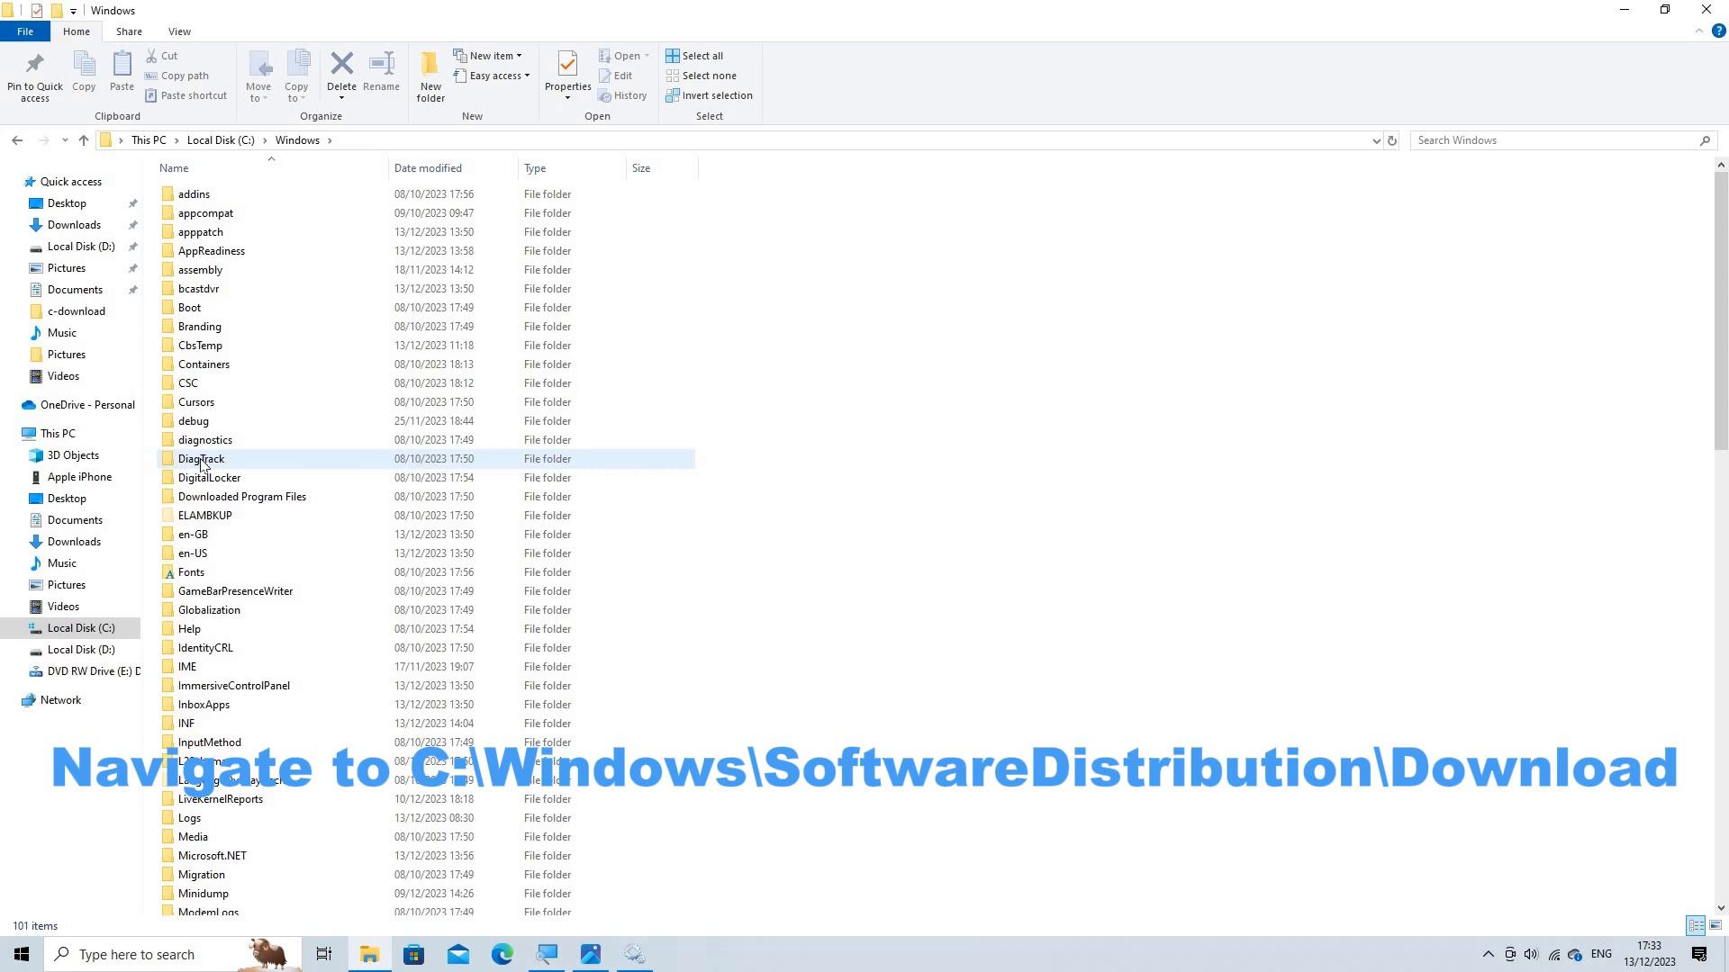
pyautogui.scroll(-3, 201, 462)
pyautogui.scroll(-4, 256, 599)
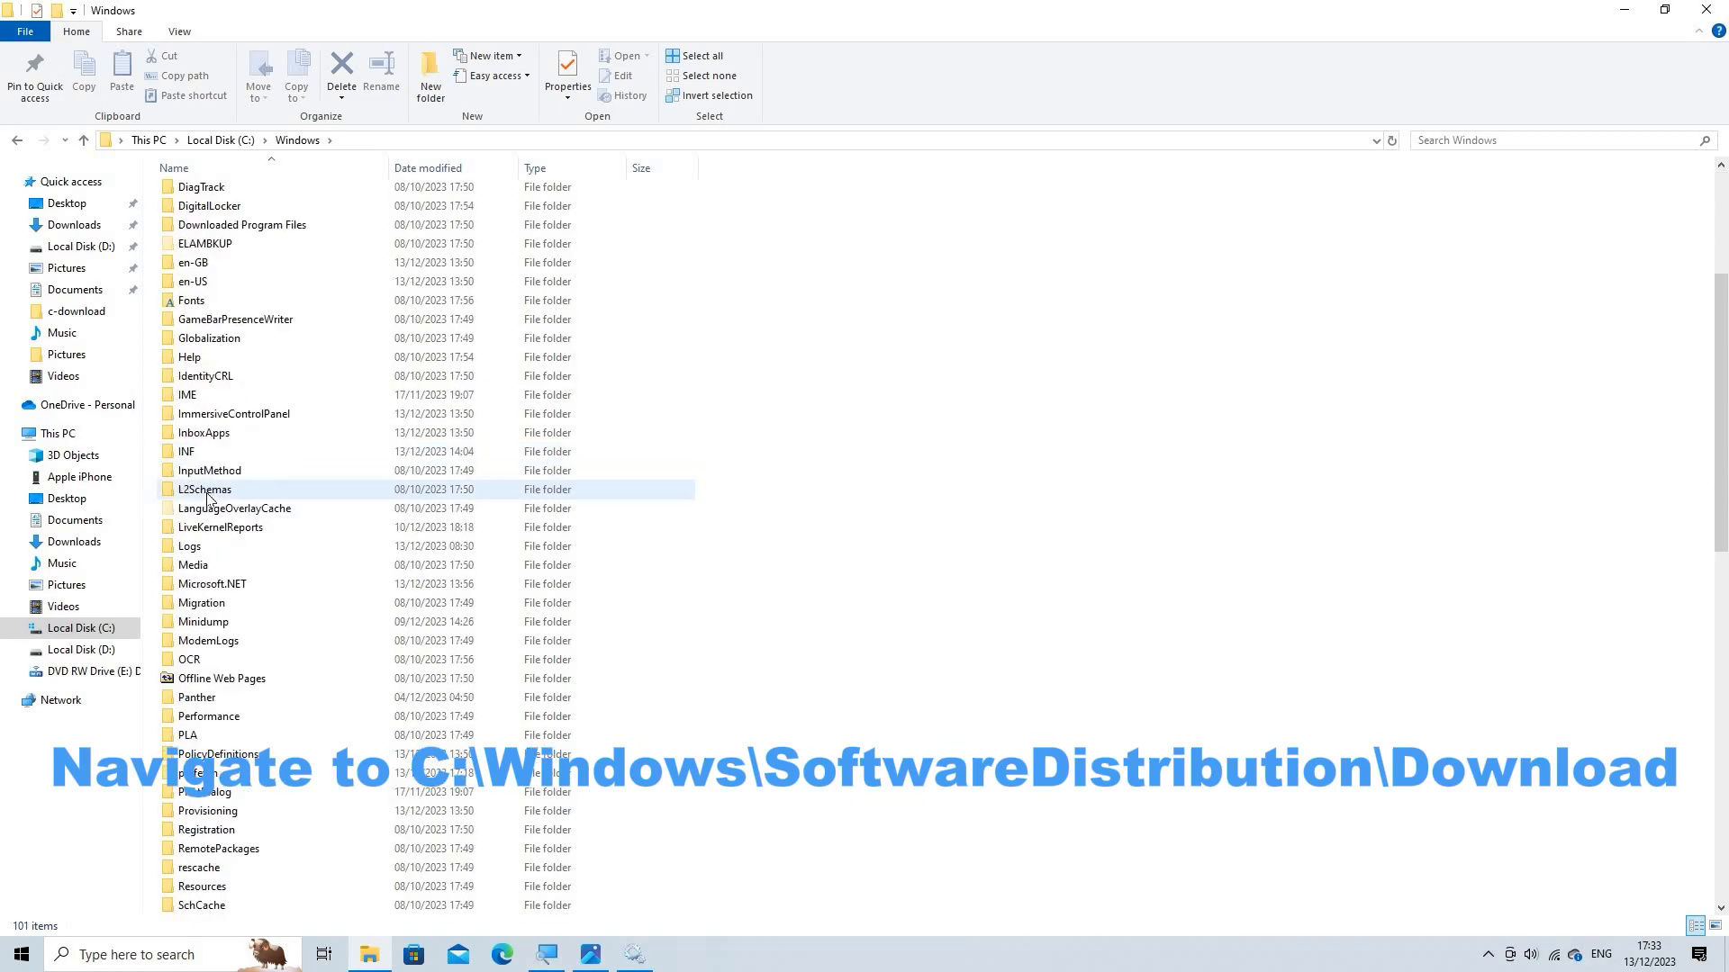
pyautogui.scroll(-2, 256, 599)
pyautogui.scroll(-3, 255, 599)
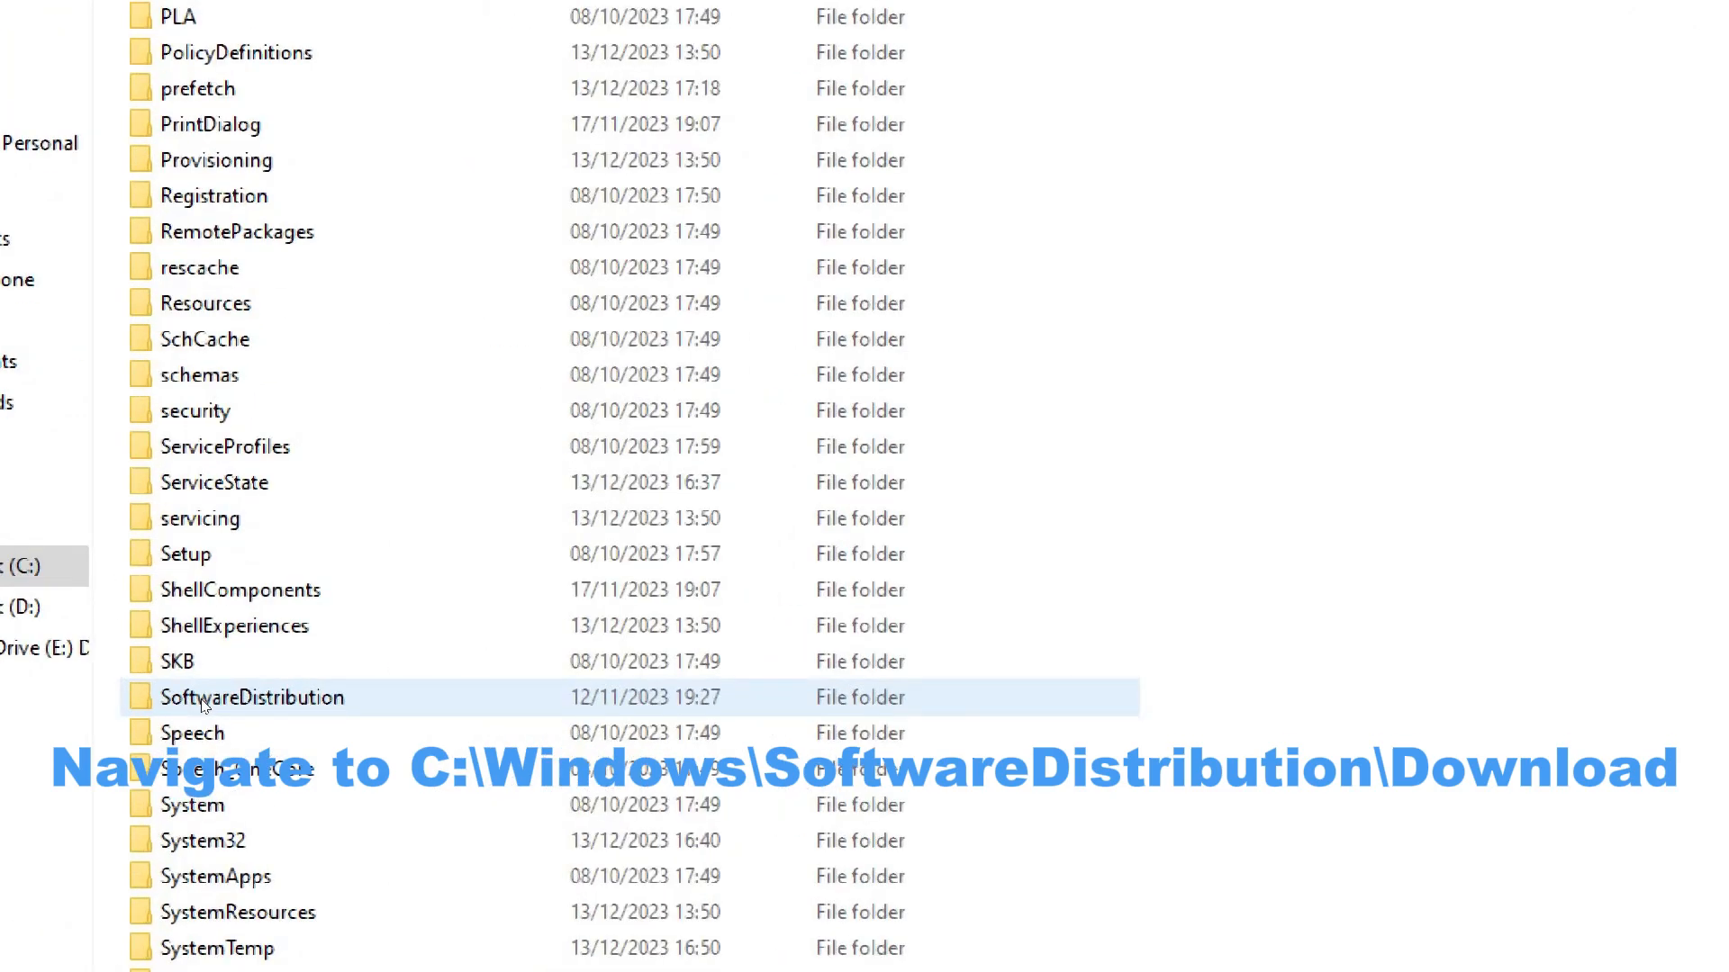
pyautogui.click(204, 709)
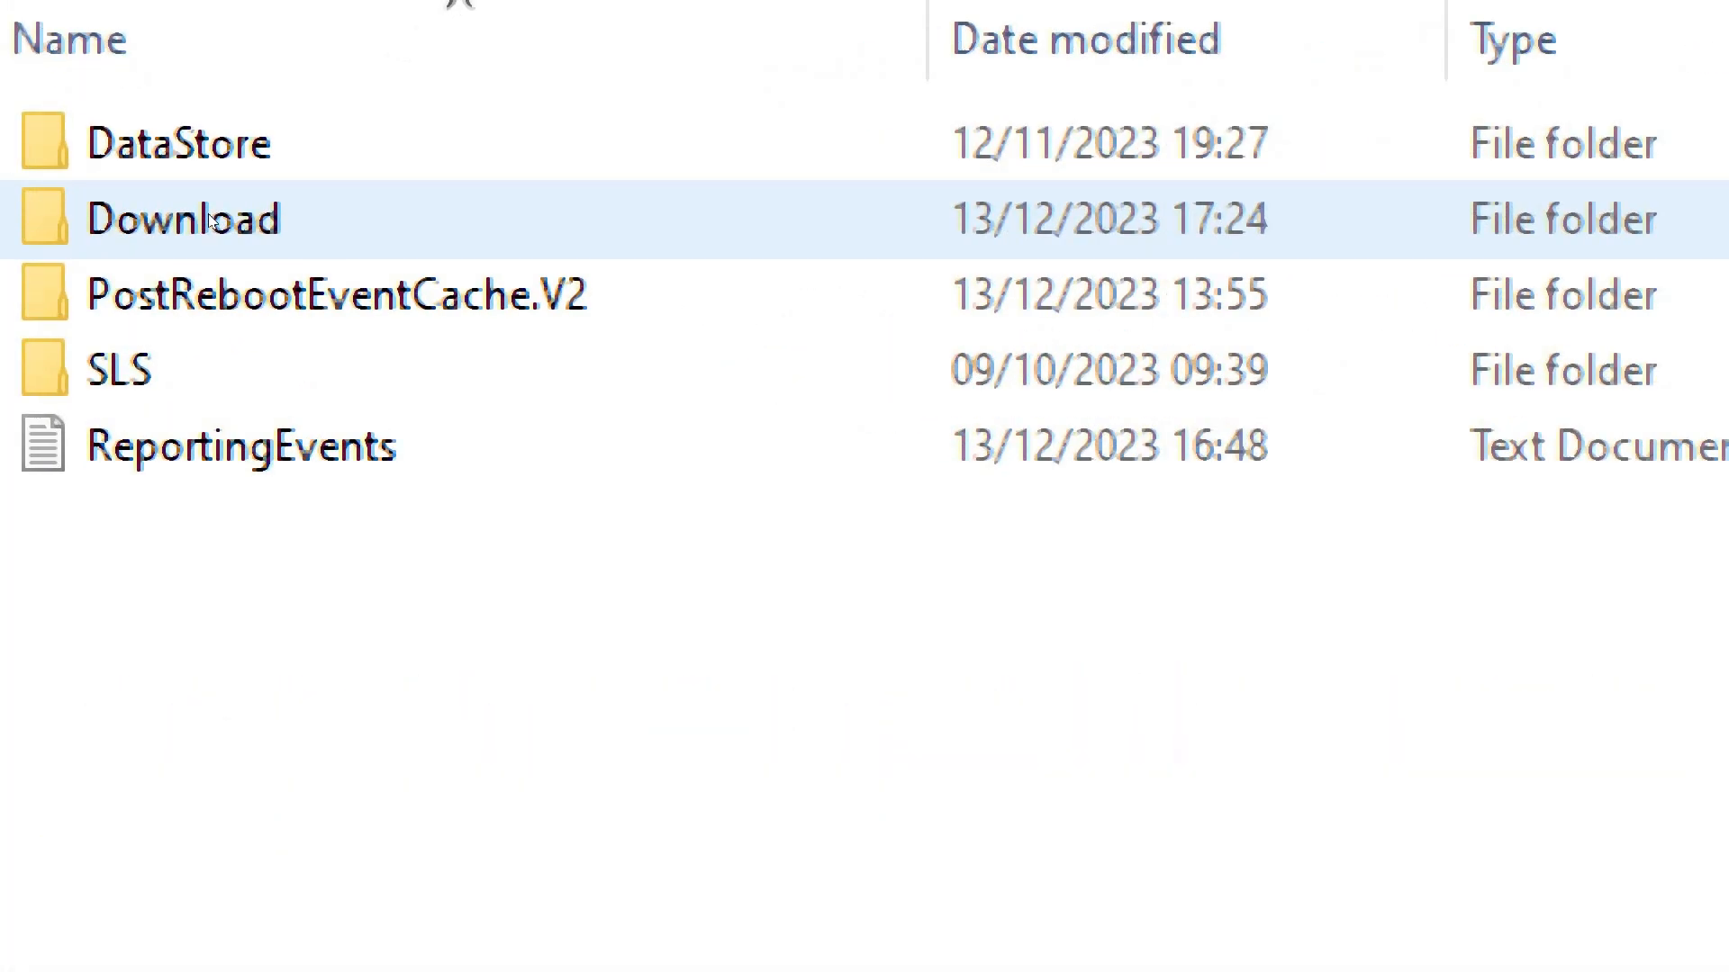
pyautogui.doubleClick(209, 221)
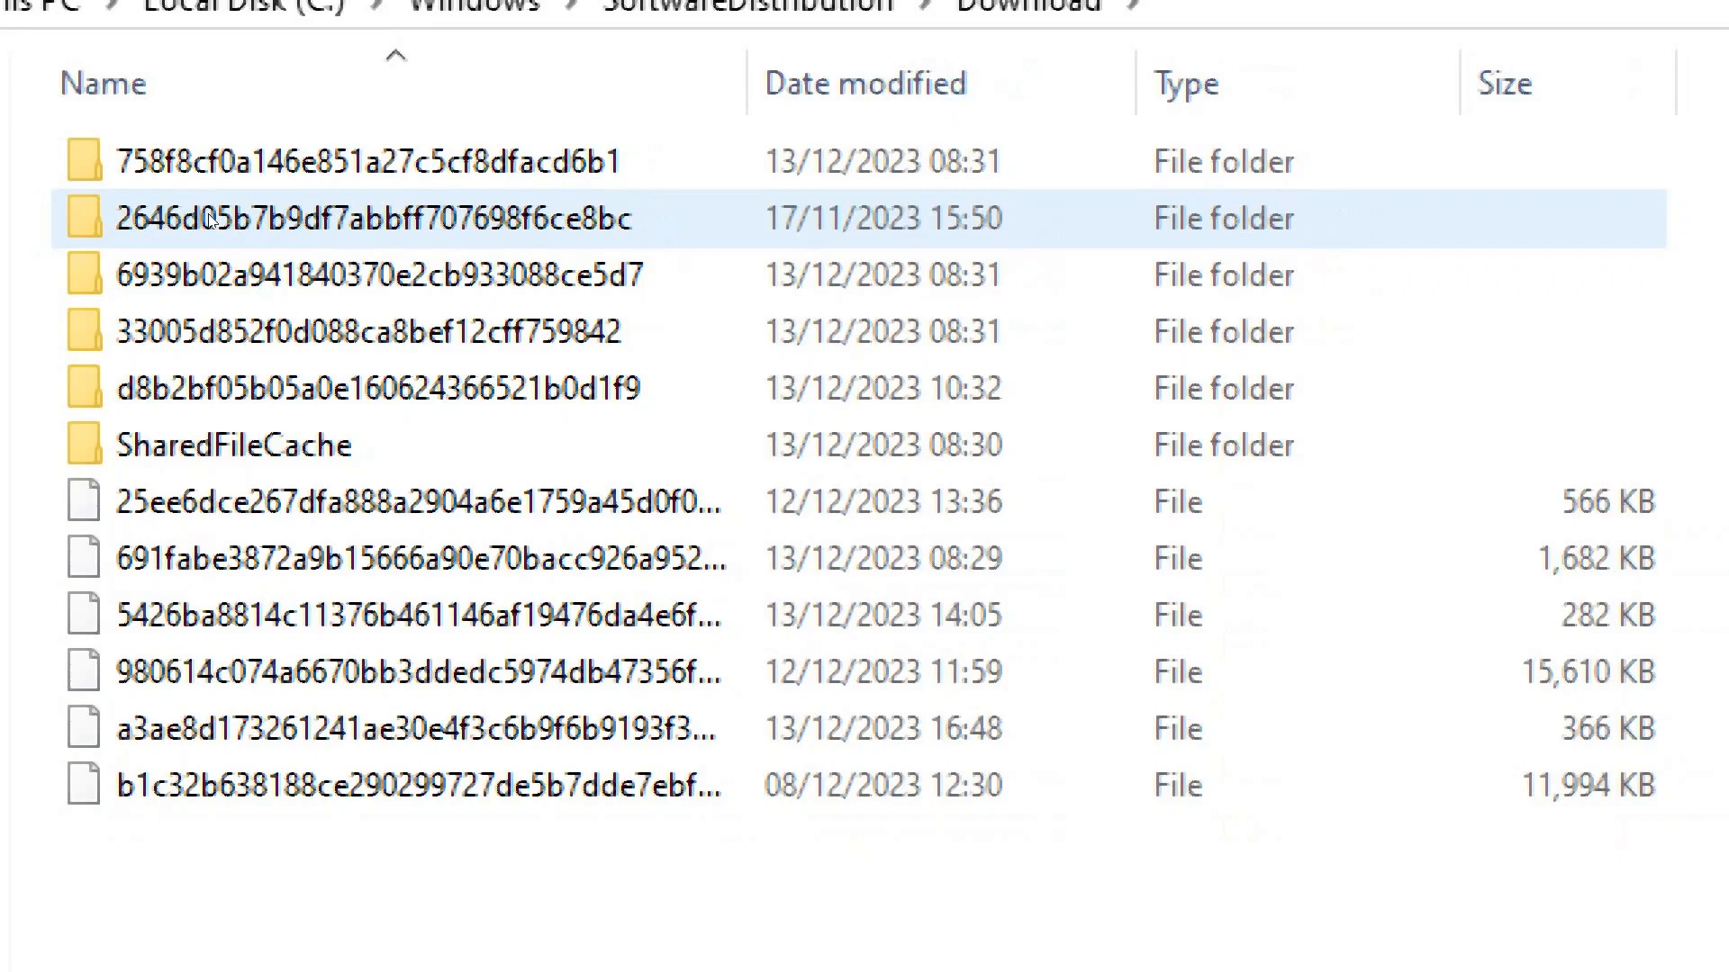
# Delete all files and folders inside the SoftwareDistribution\Download folder
pyautogui.moveTo(1225, 171); pyautogui.dragTo(210, 406)
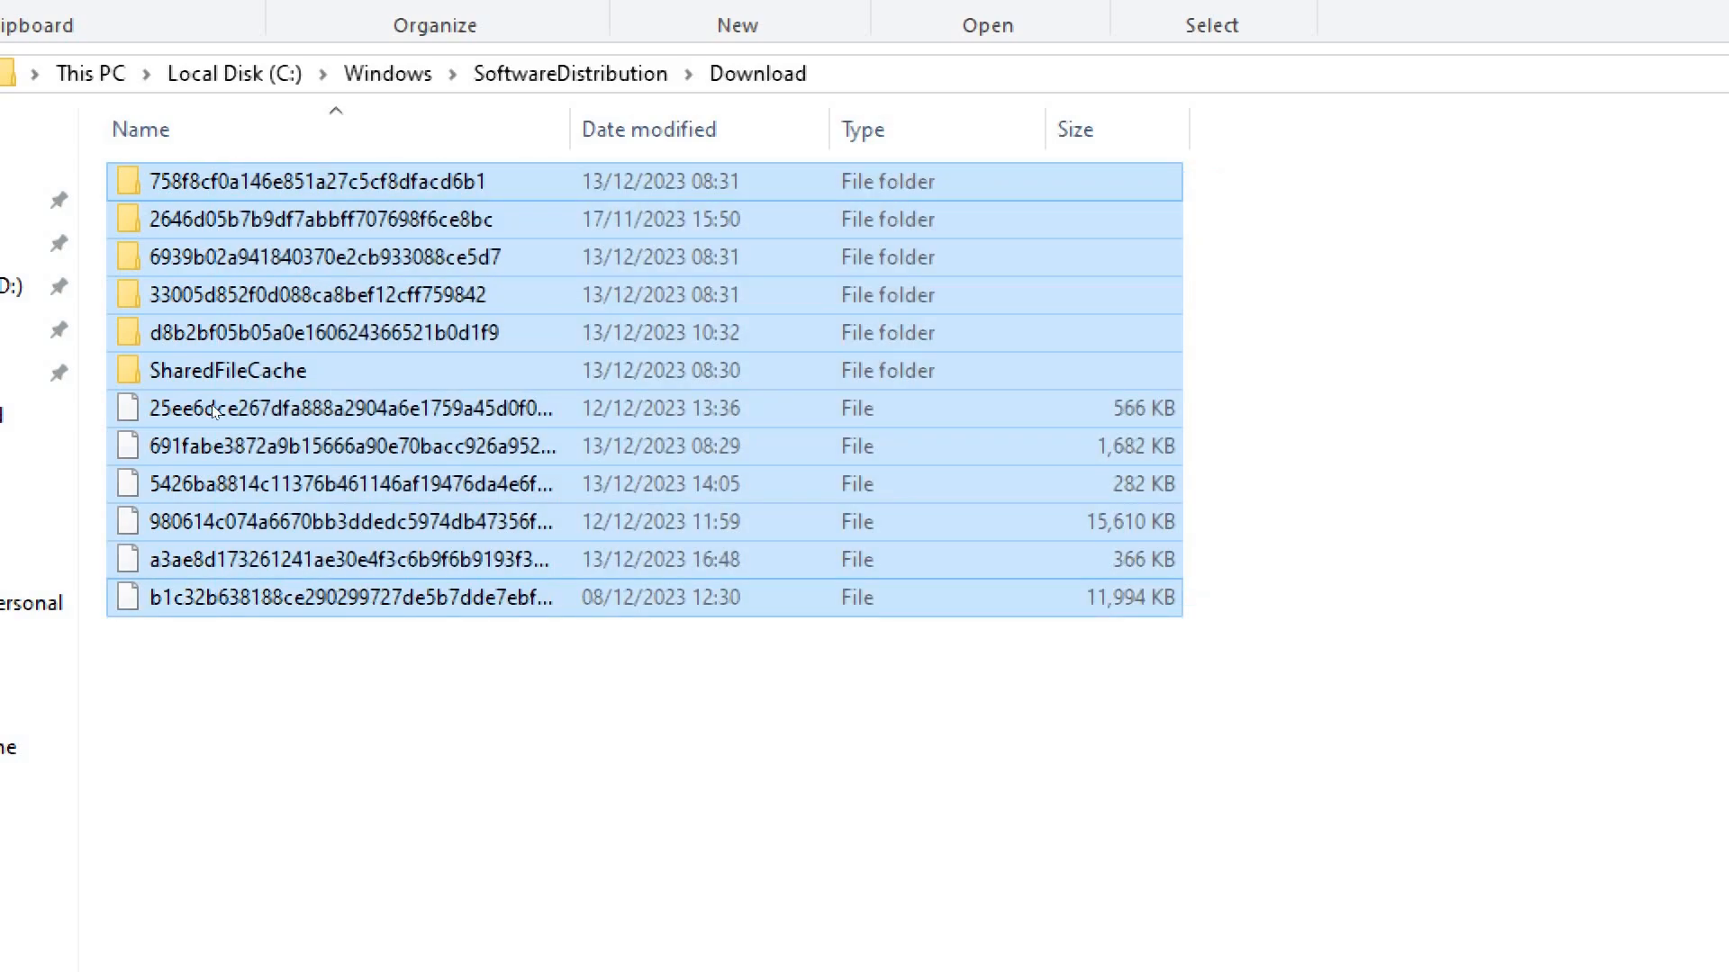
pyautogui.hotkey('shift', 'F10')
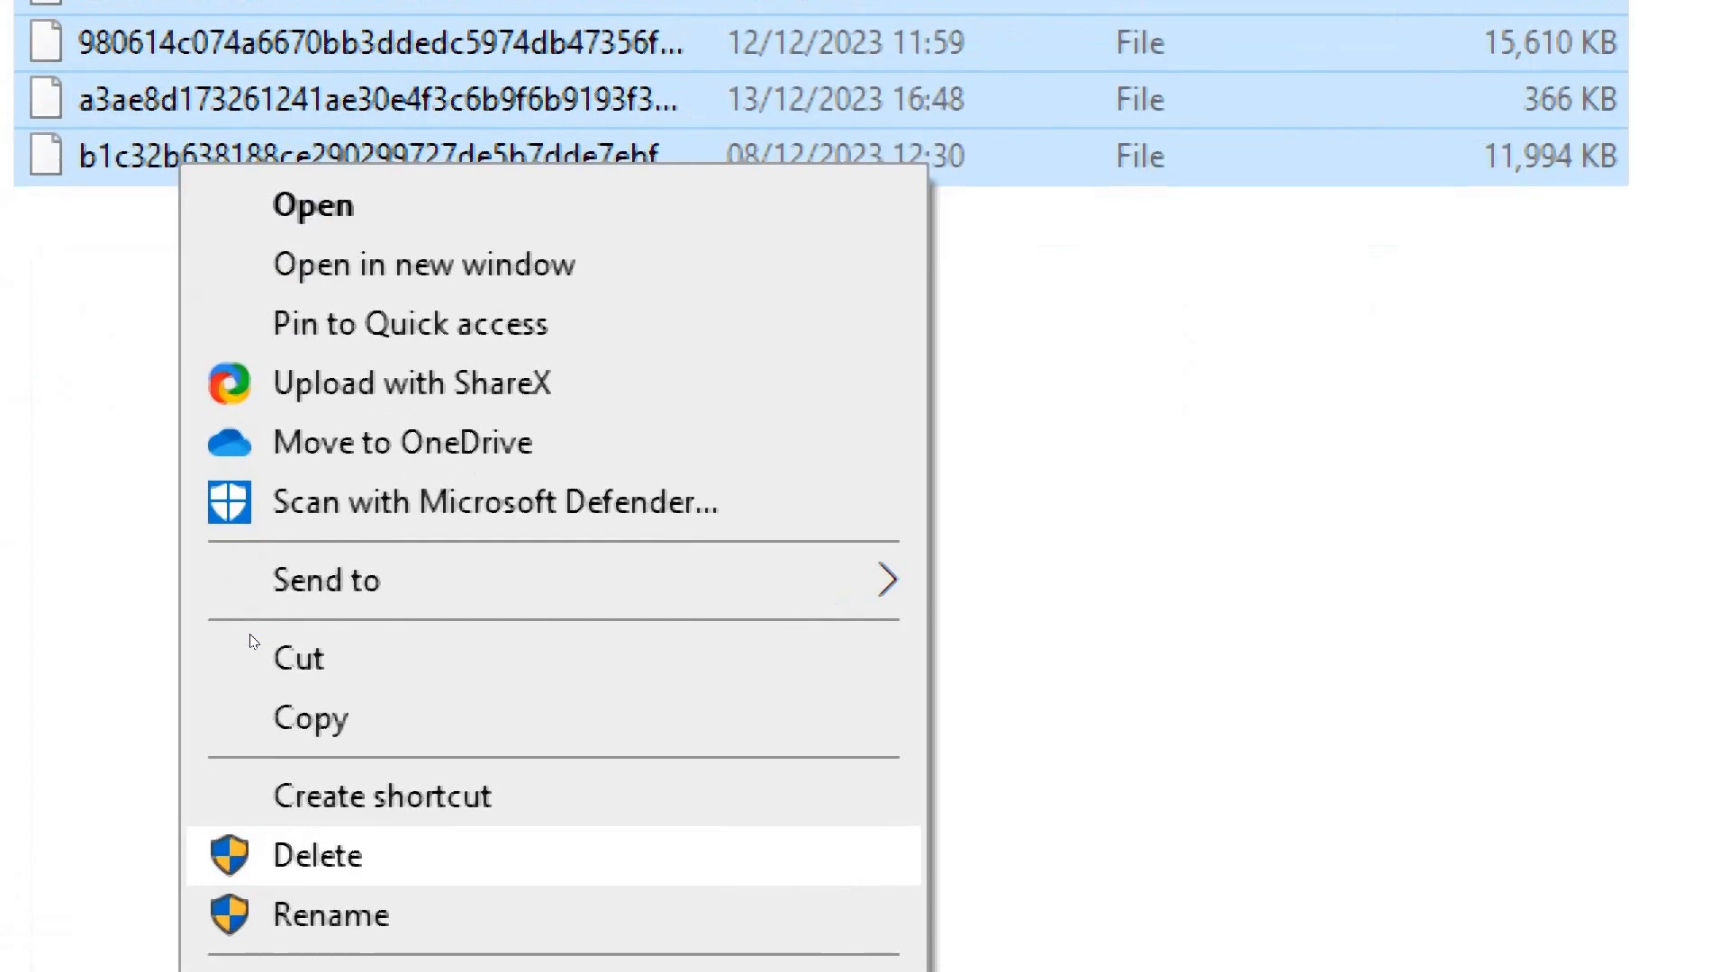
pyautogui.click(472, 866)
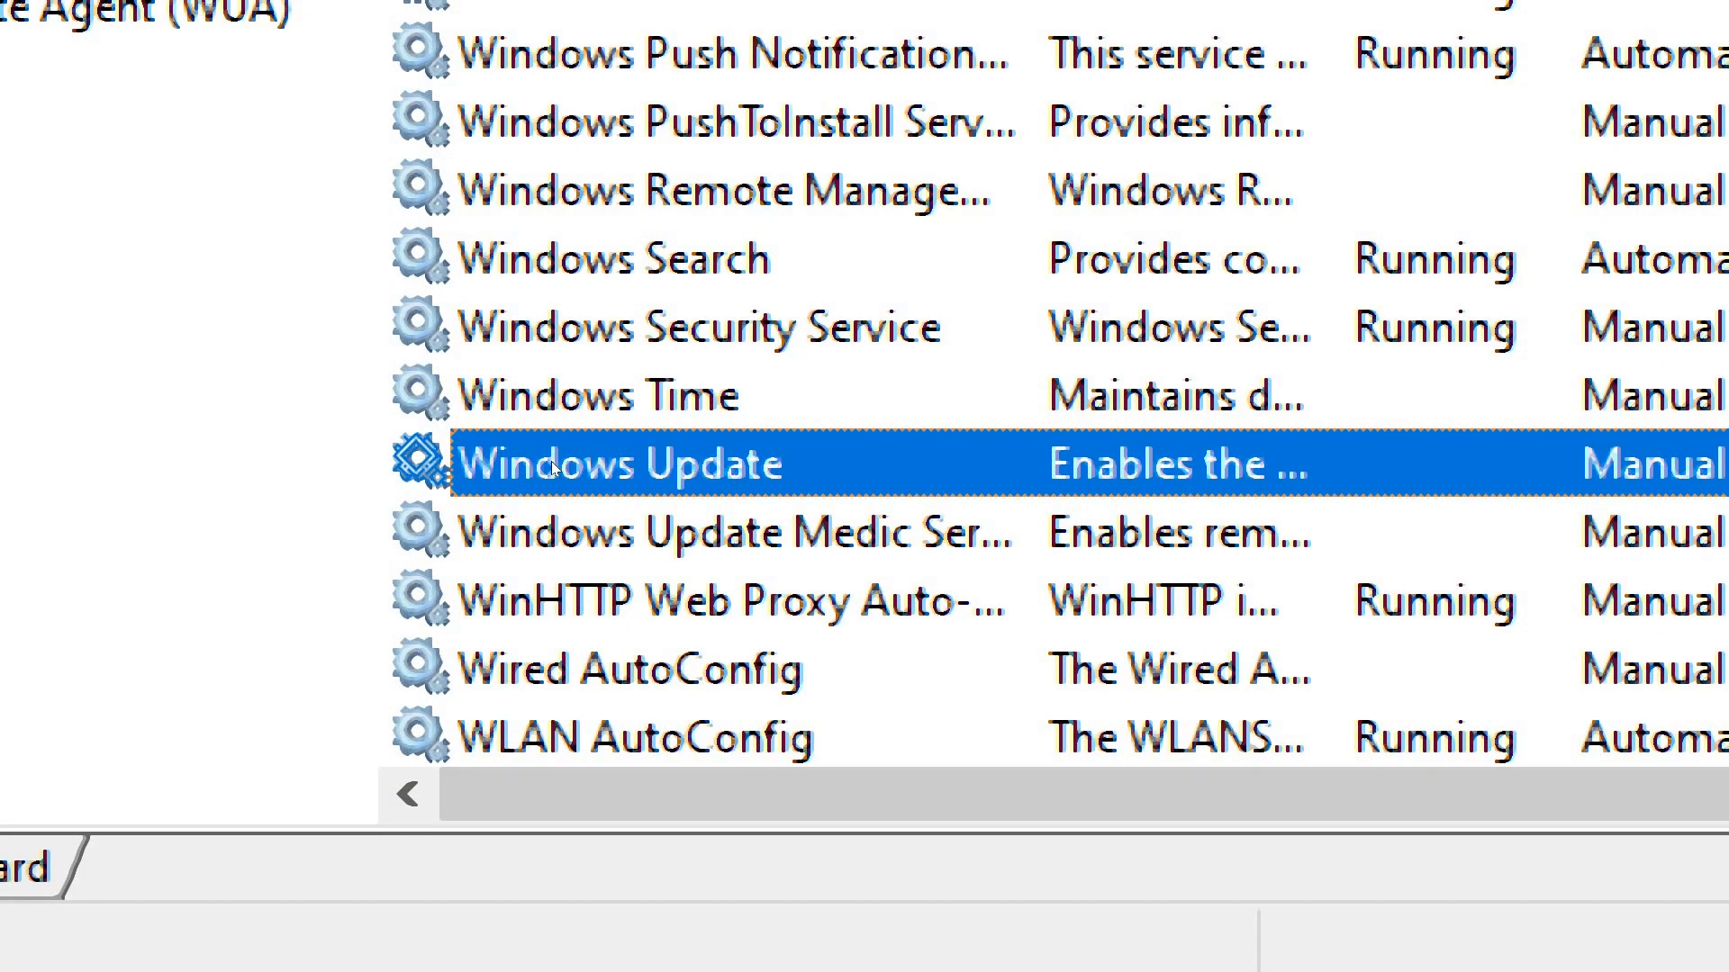
# Start the Windows Update service again in the Services console
pyautogui.rightClick(551, 461)
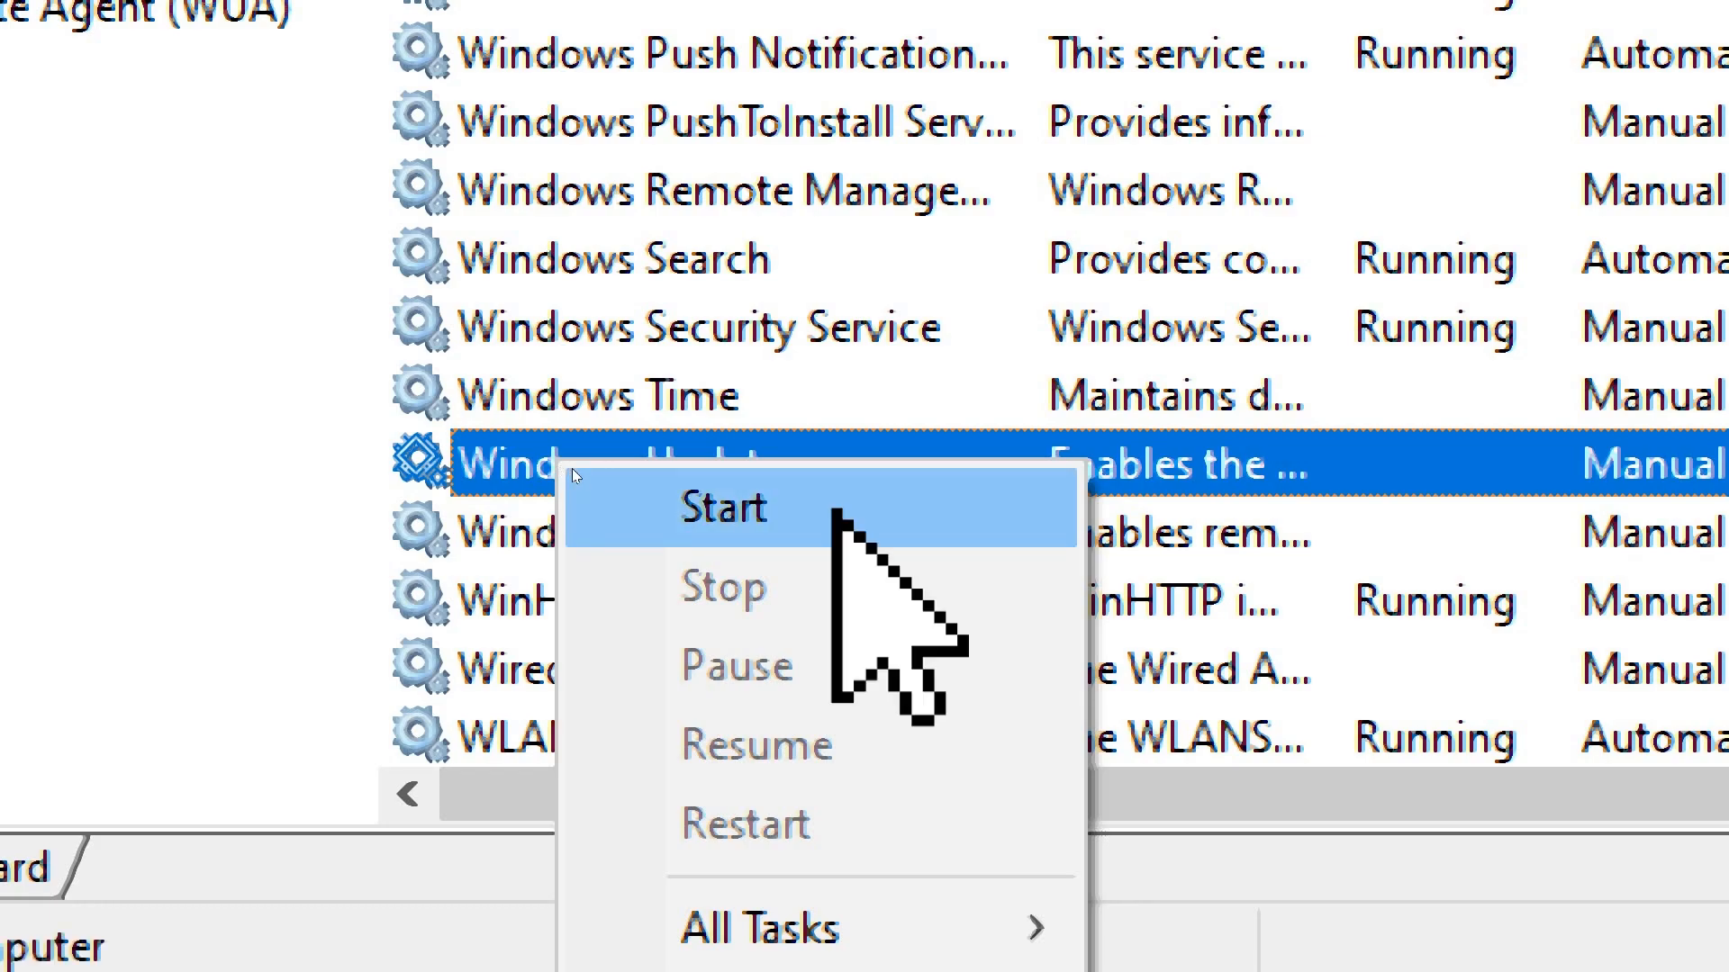
pyautogui.click(571, 469)
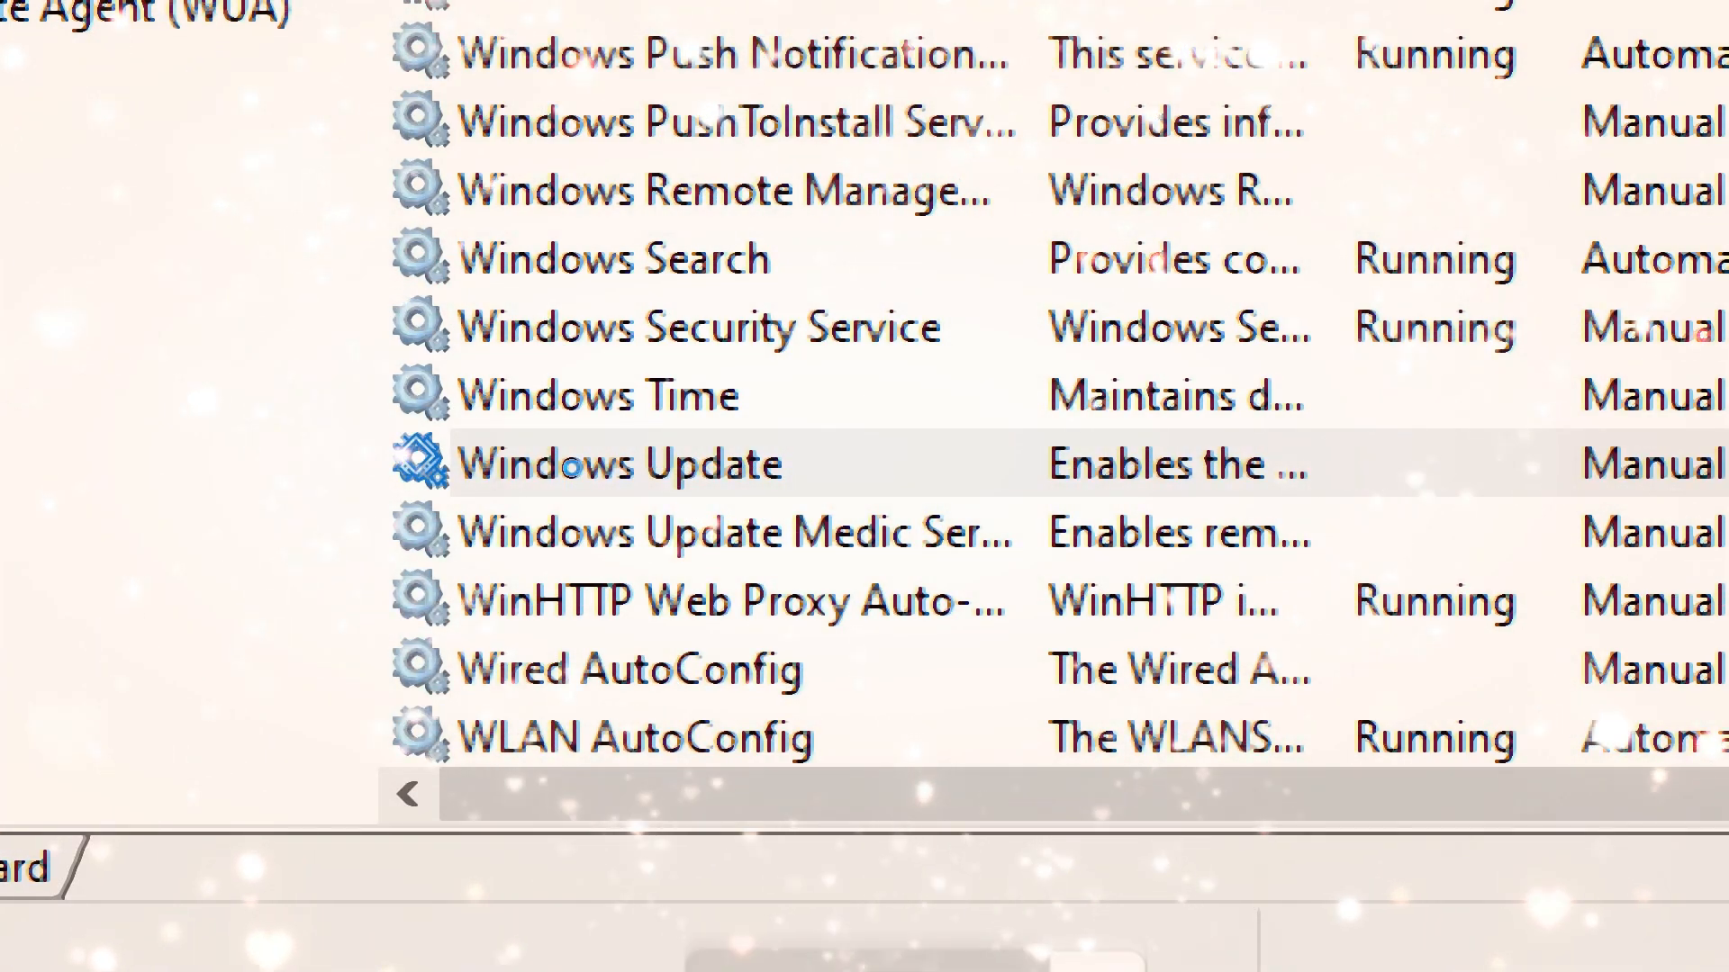